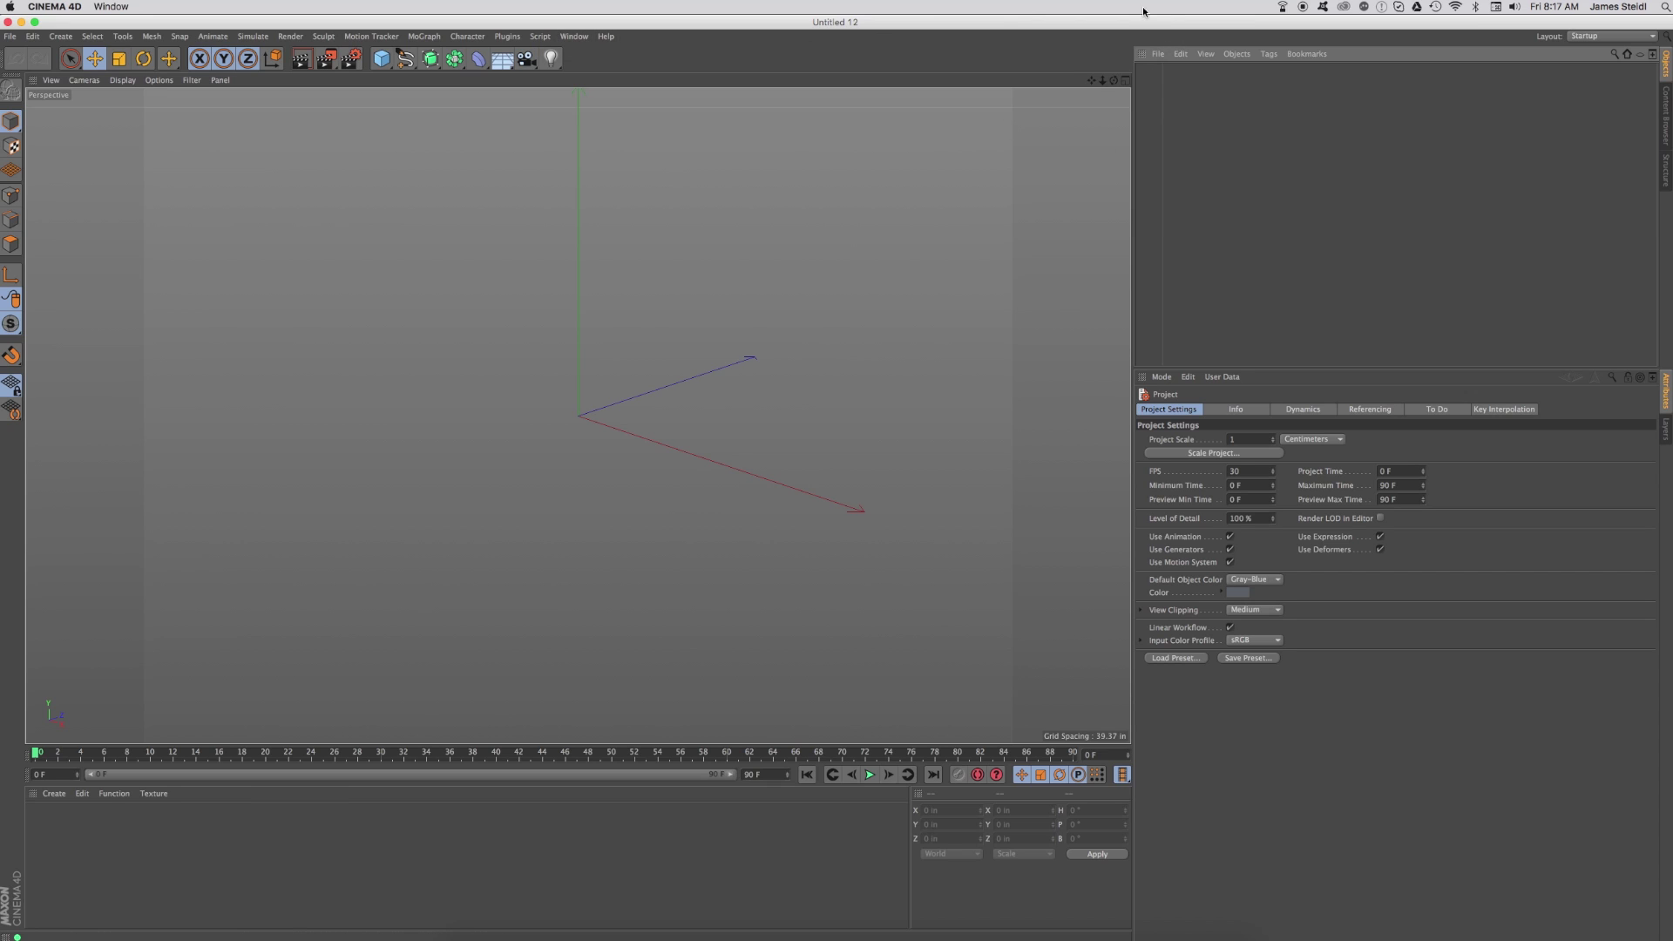
Step: Add a cube and group it under a null named MY XPRESSO RIG
click(383, 59)
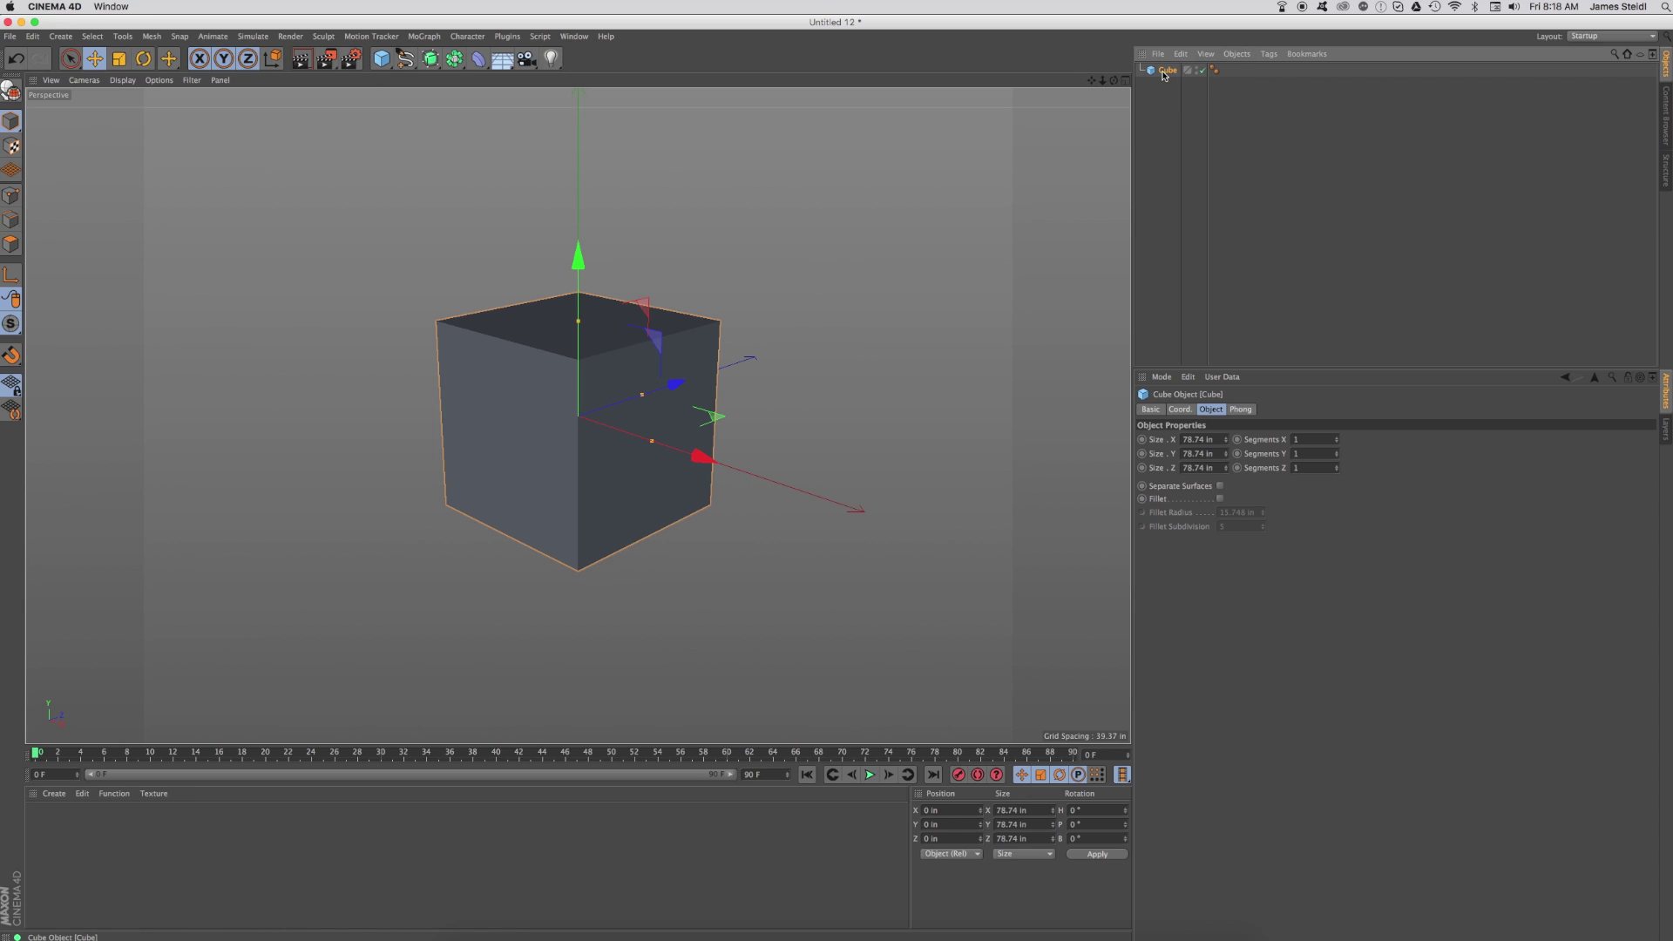
key(alt+g)
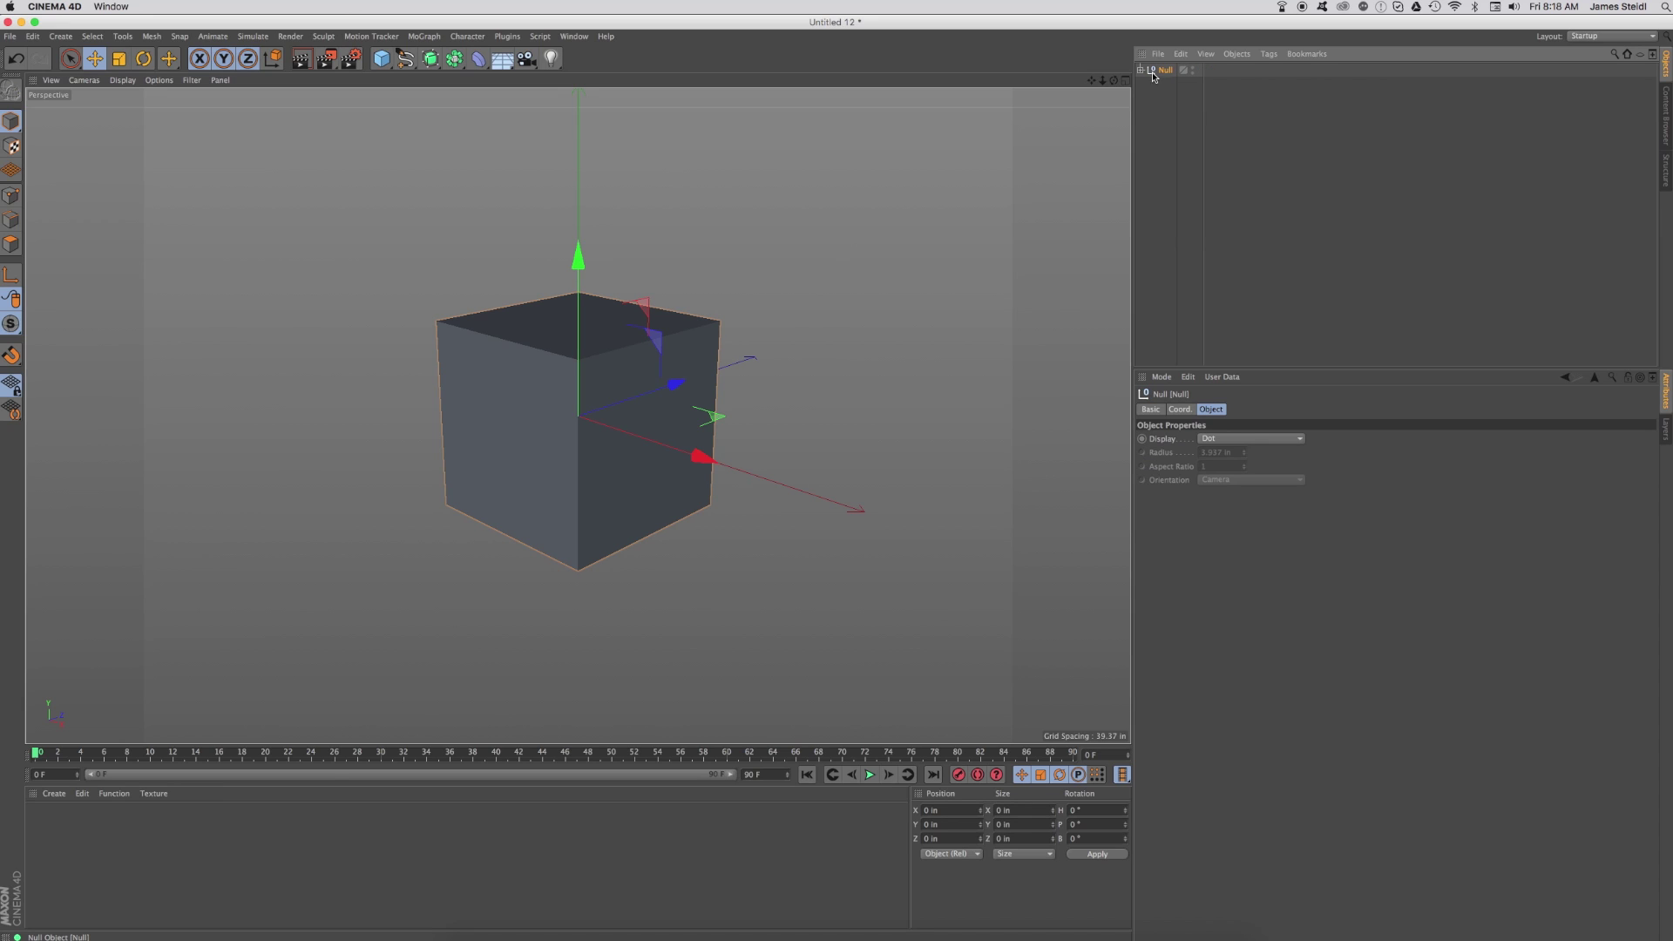
double_click(1167, 71)
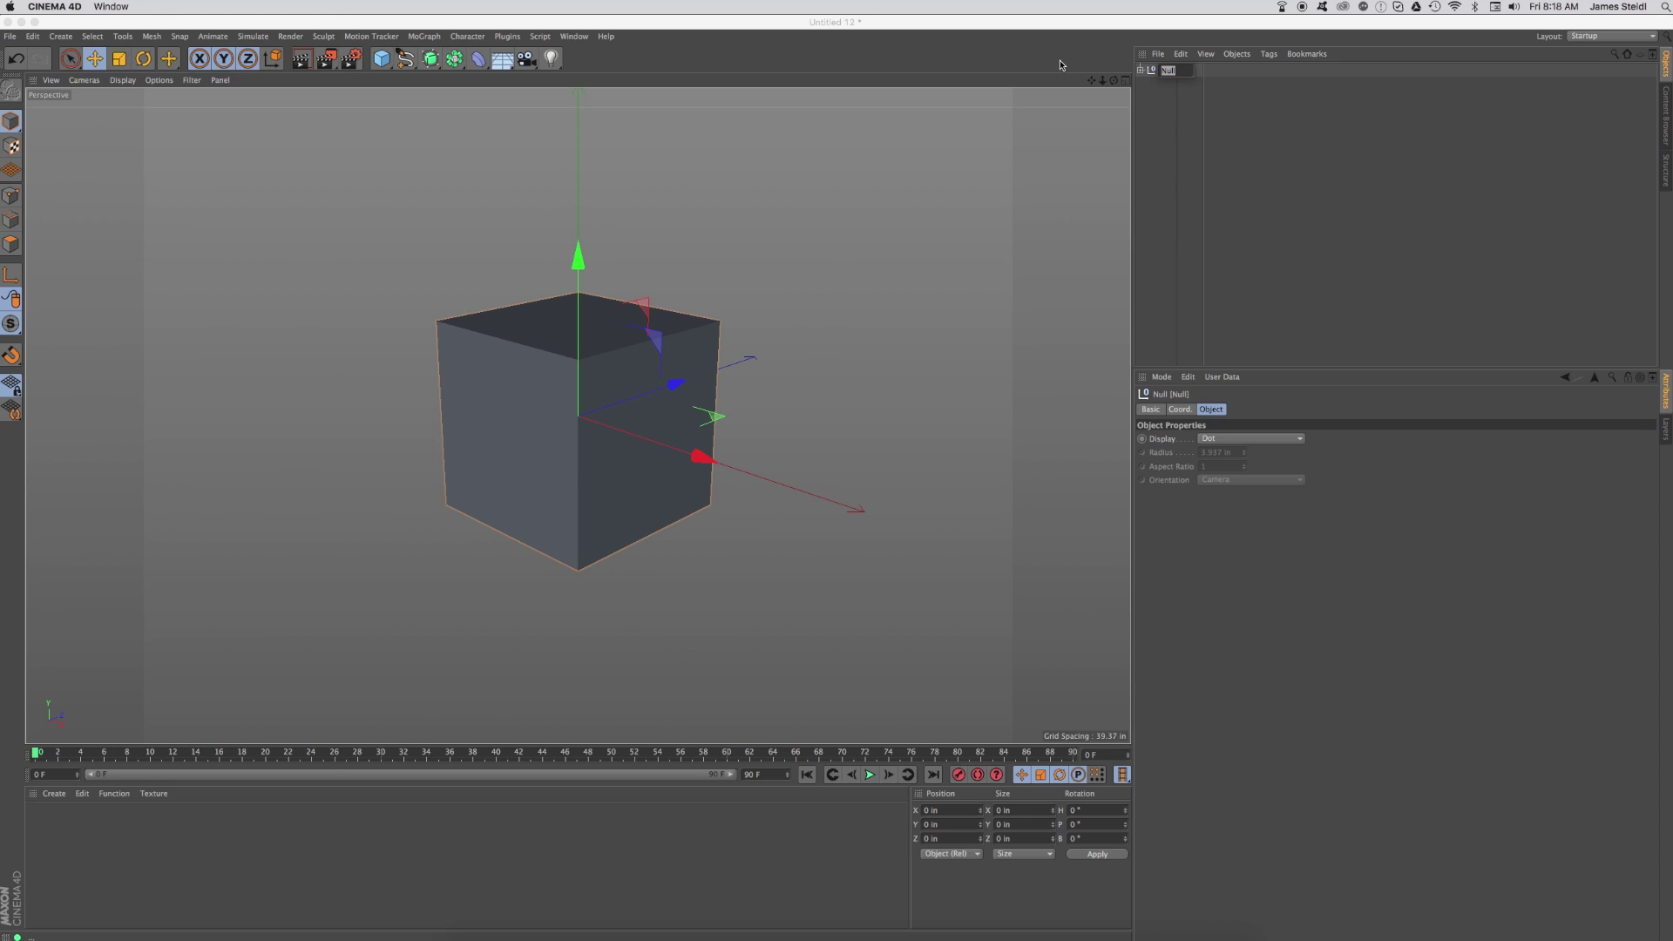
text(MY XPRESSO R)
click(1217, 128)
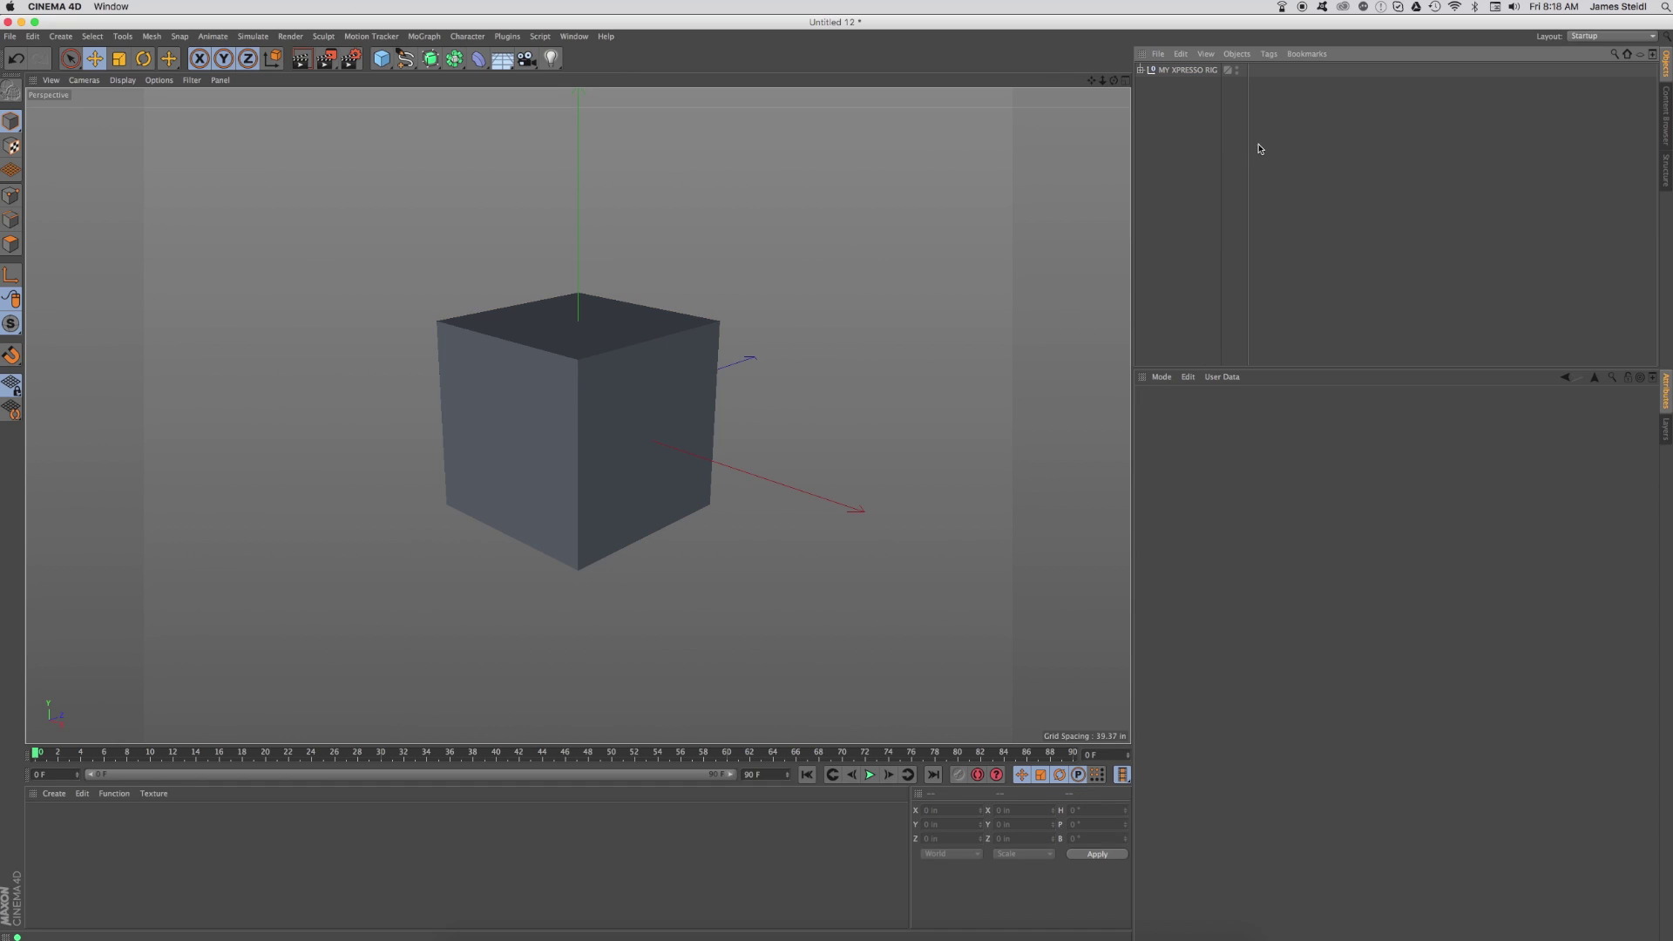
drag(1246, 148, 1320, 149)
Step: Add a user data group named MY XPRESSO RIG to the MY XPRESSO RIG null
click(1189, 70)
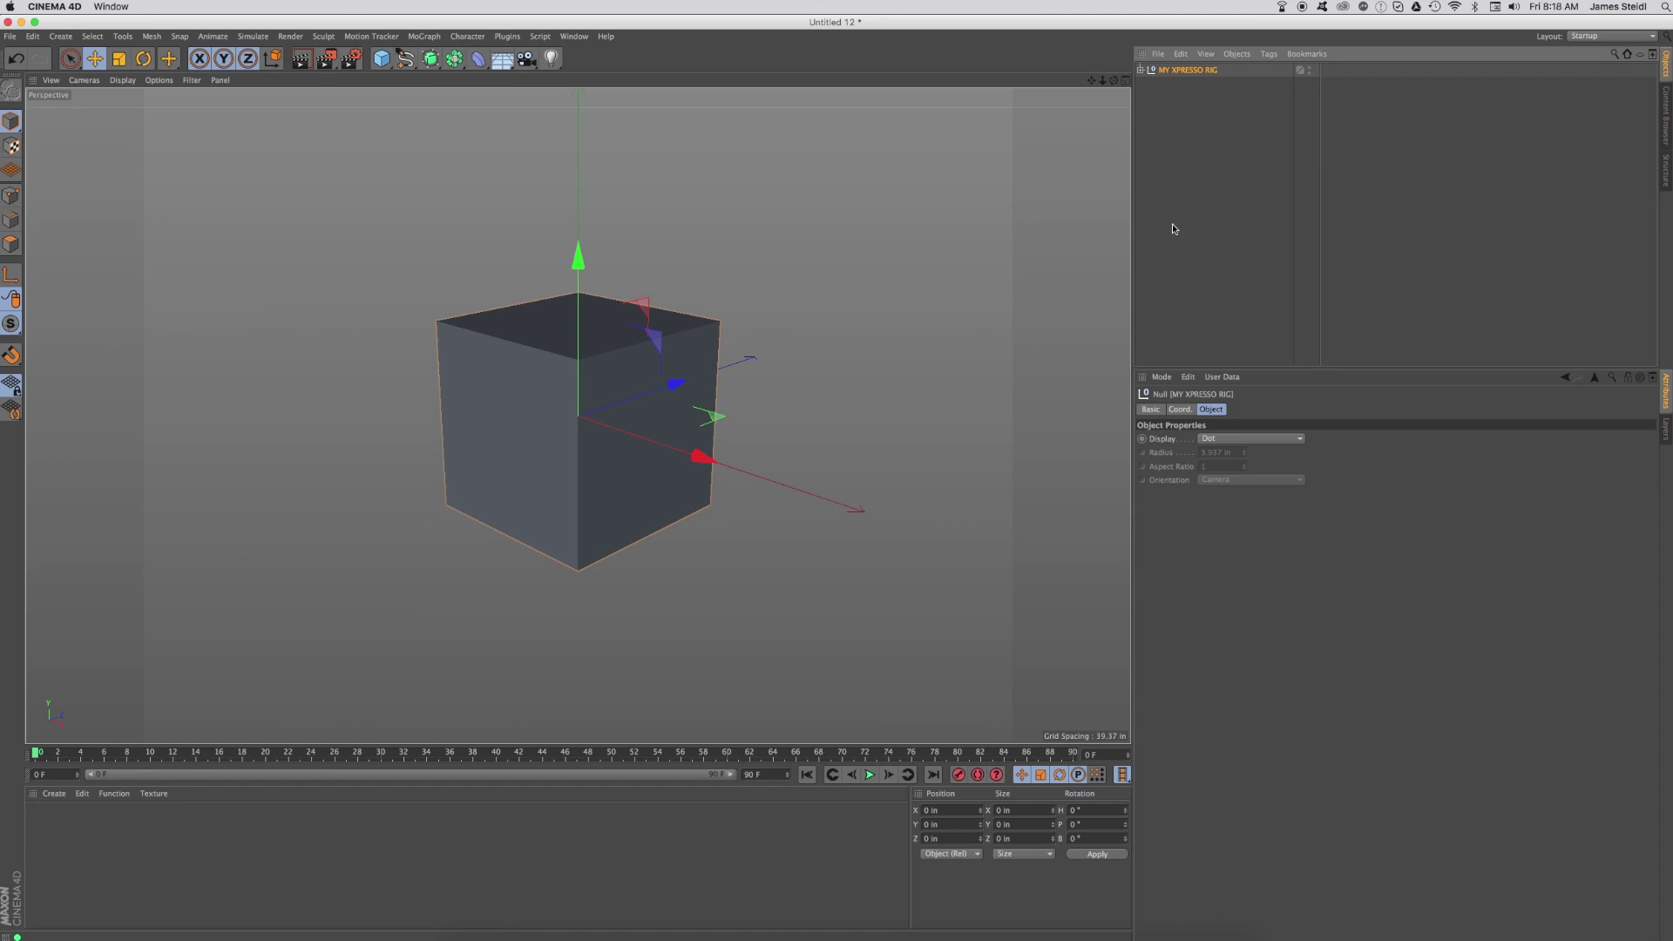
click(1141, 70)
click(1223, 377)
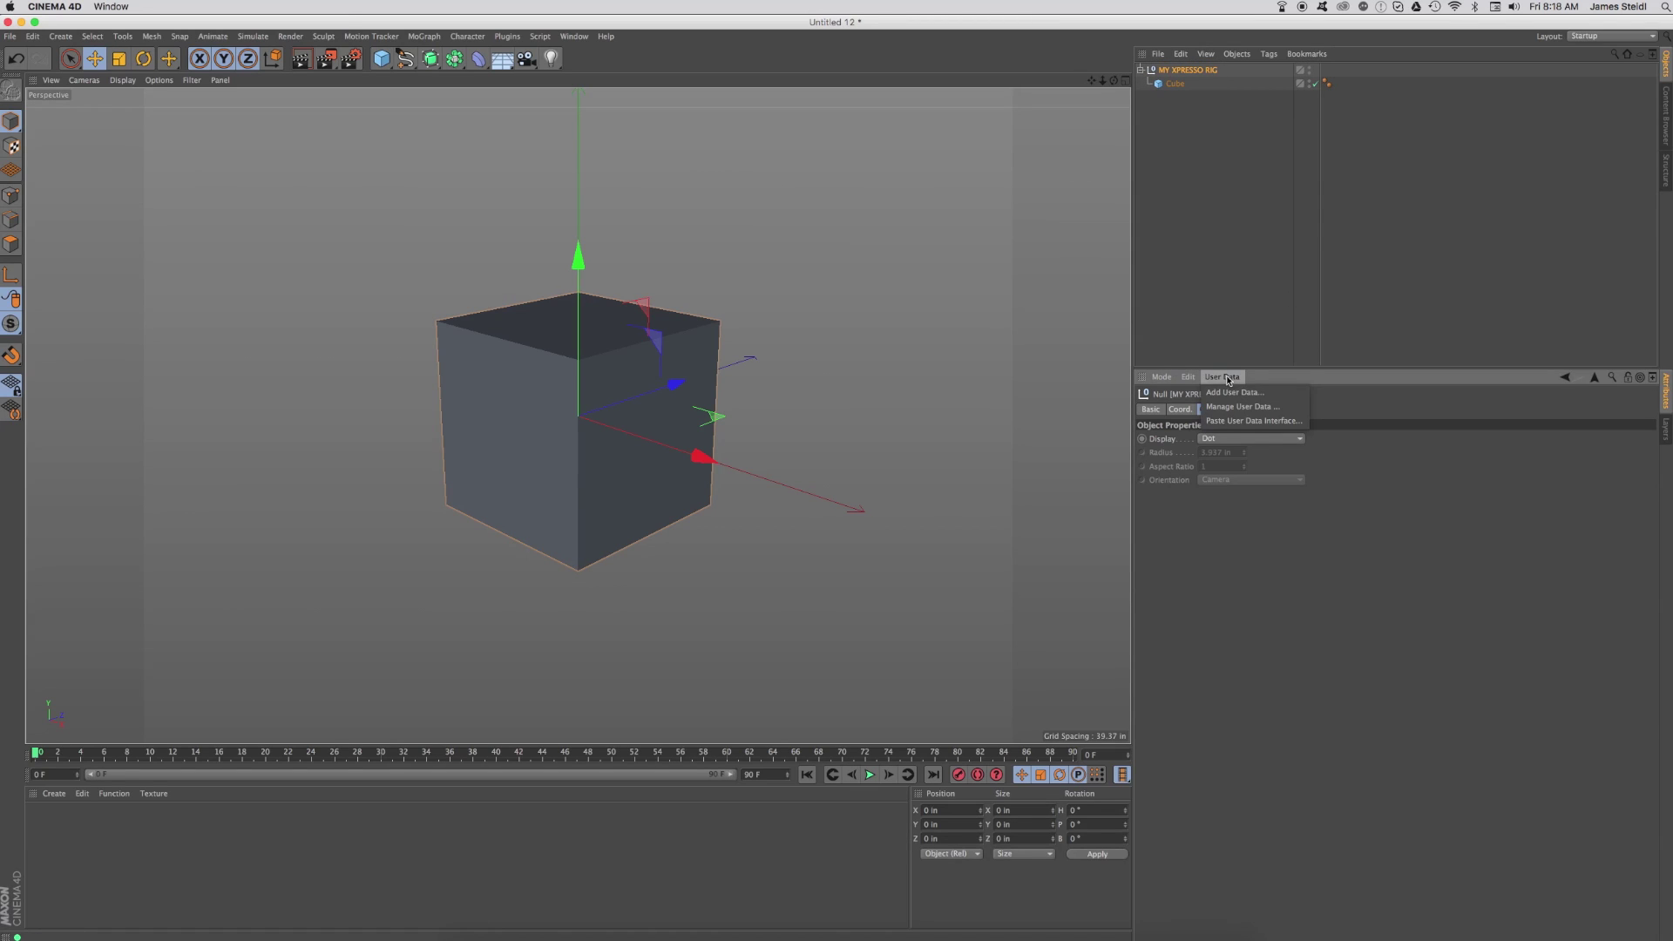
click(1230, 406)
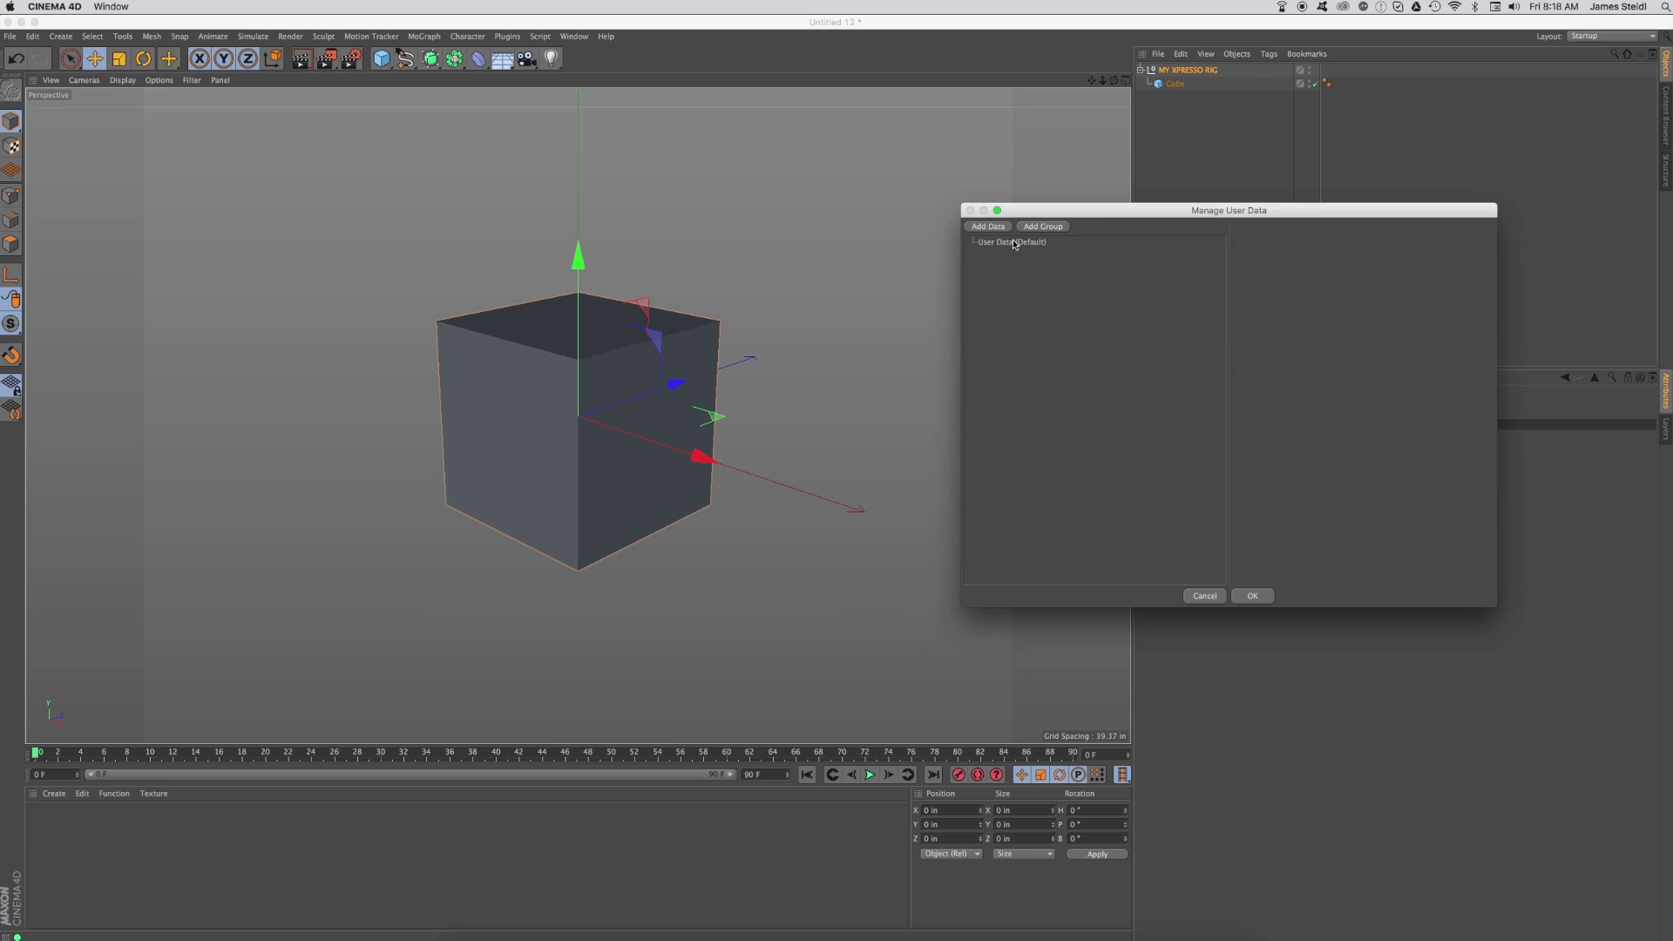
click(1061, 230)
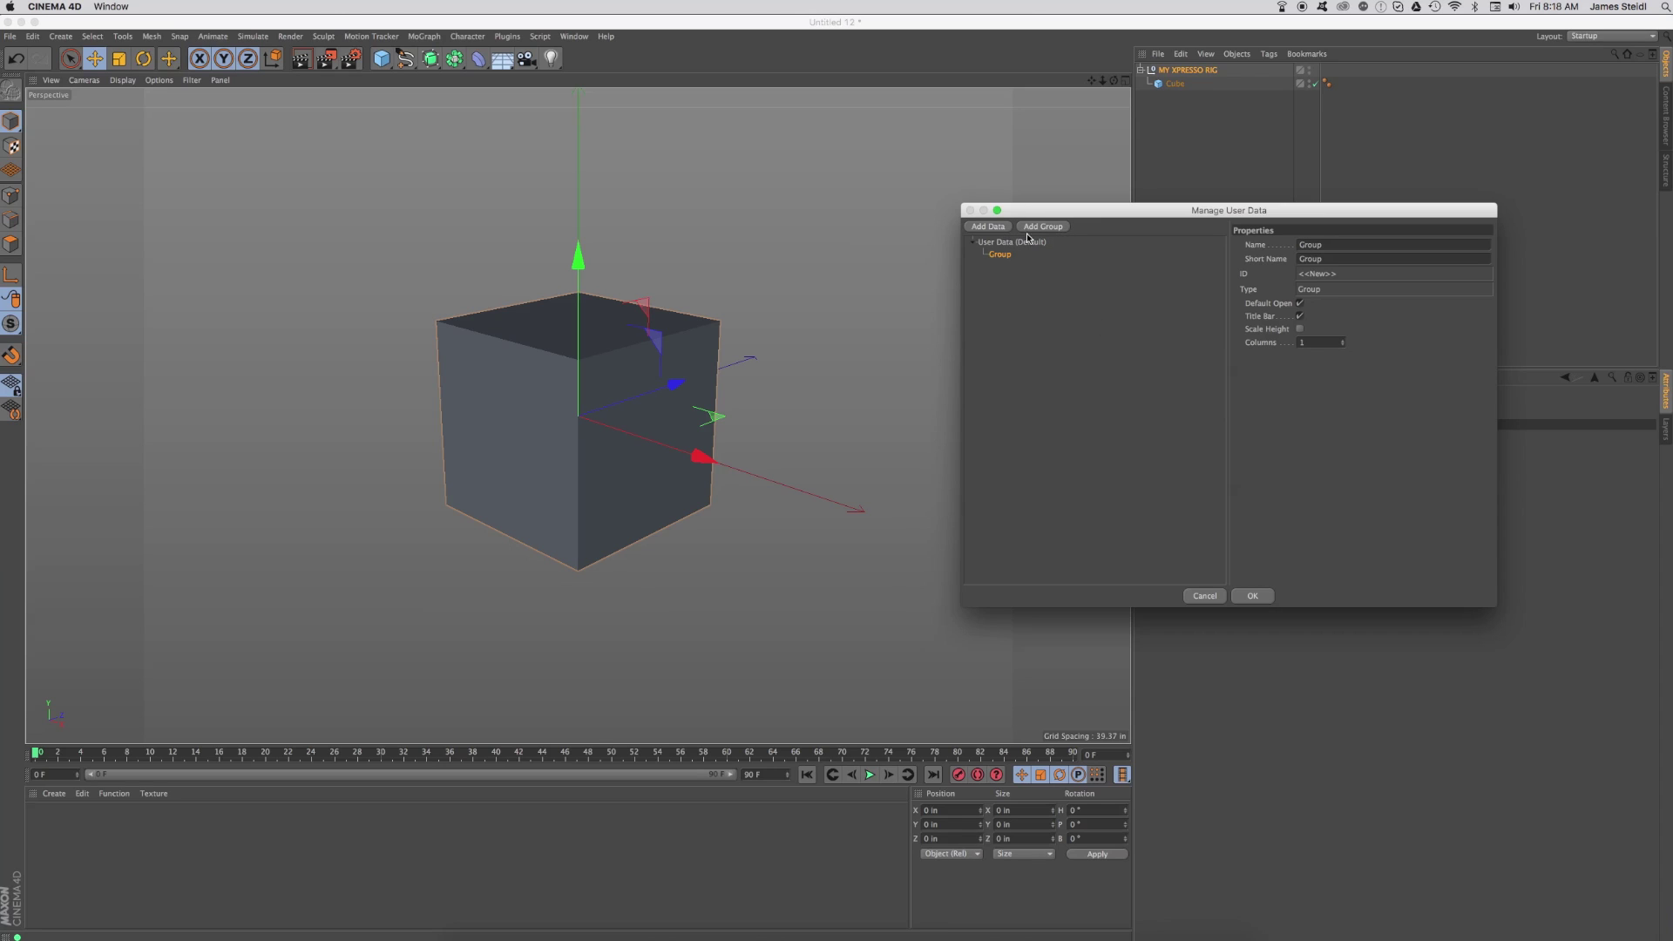
drag(974, 377, 975, 374)
drag(1326, 216, 914, 262)
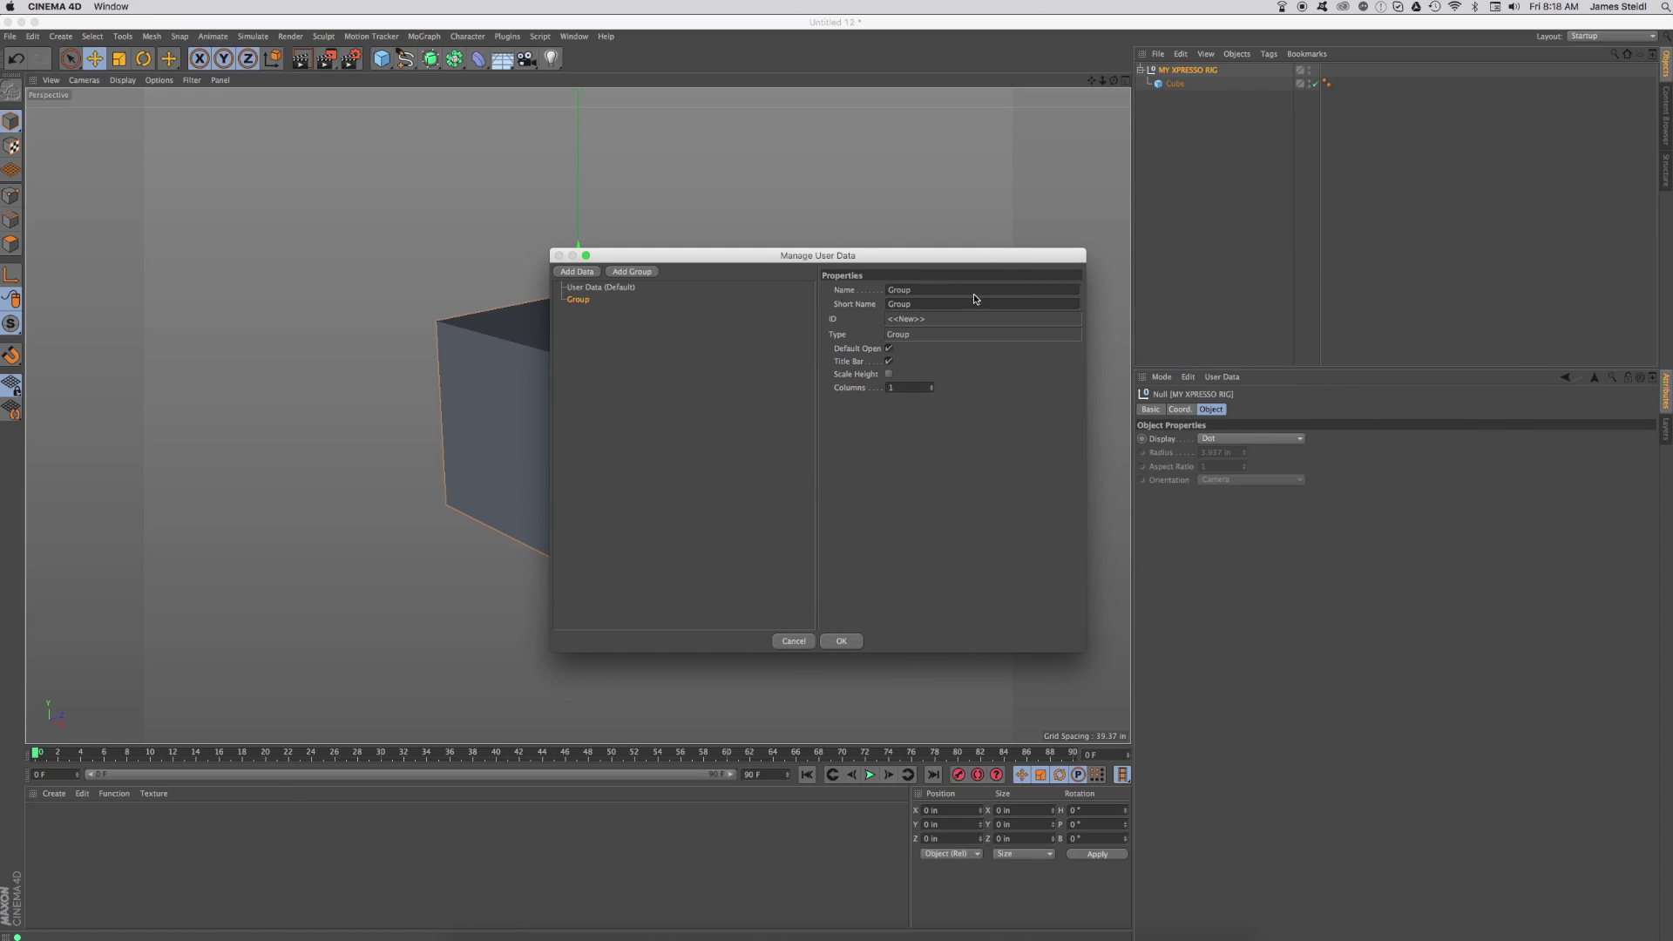
double_click(938, 288)
text(MY XPRESSO RIG)
click(613, 319)
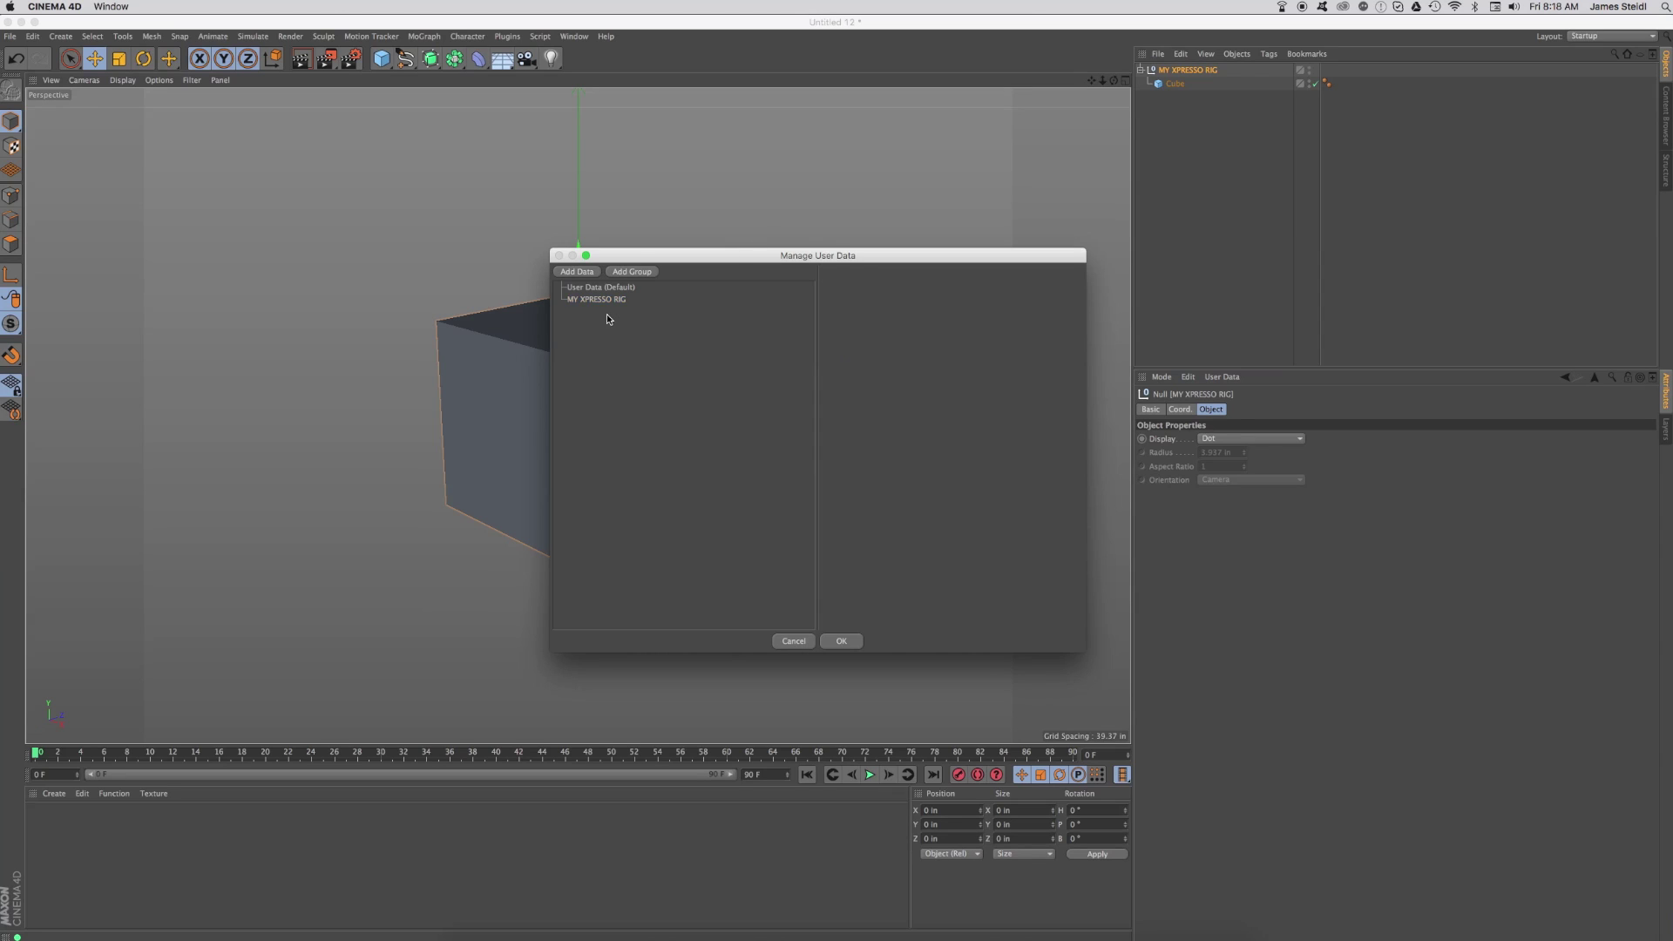
Step: Add a Boolean user data entry named Switch inside the MY XPRESSO RIG group and try toggling it on the null
click(583, 271)
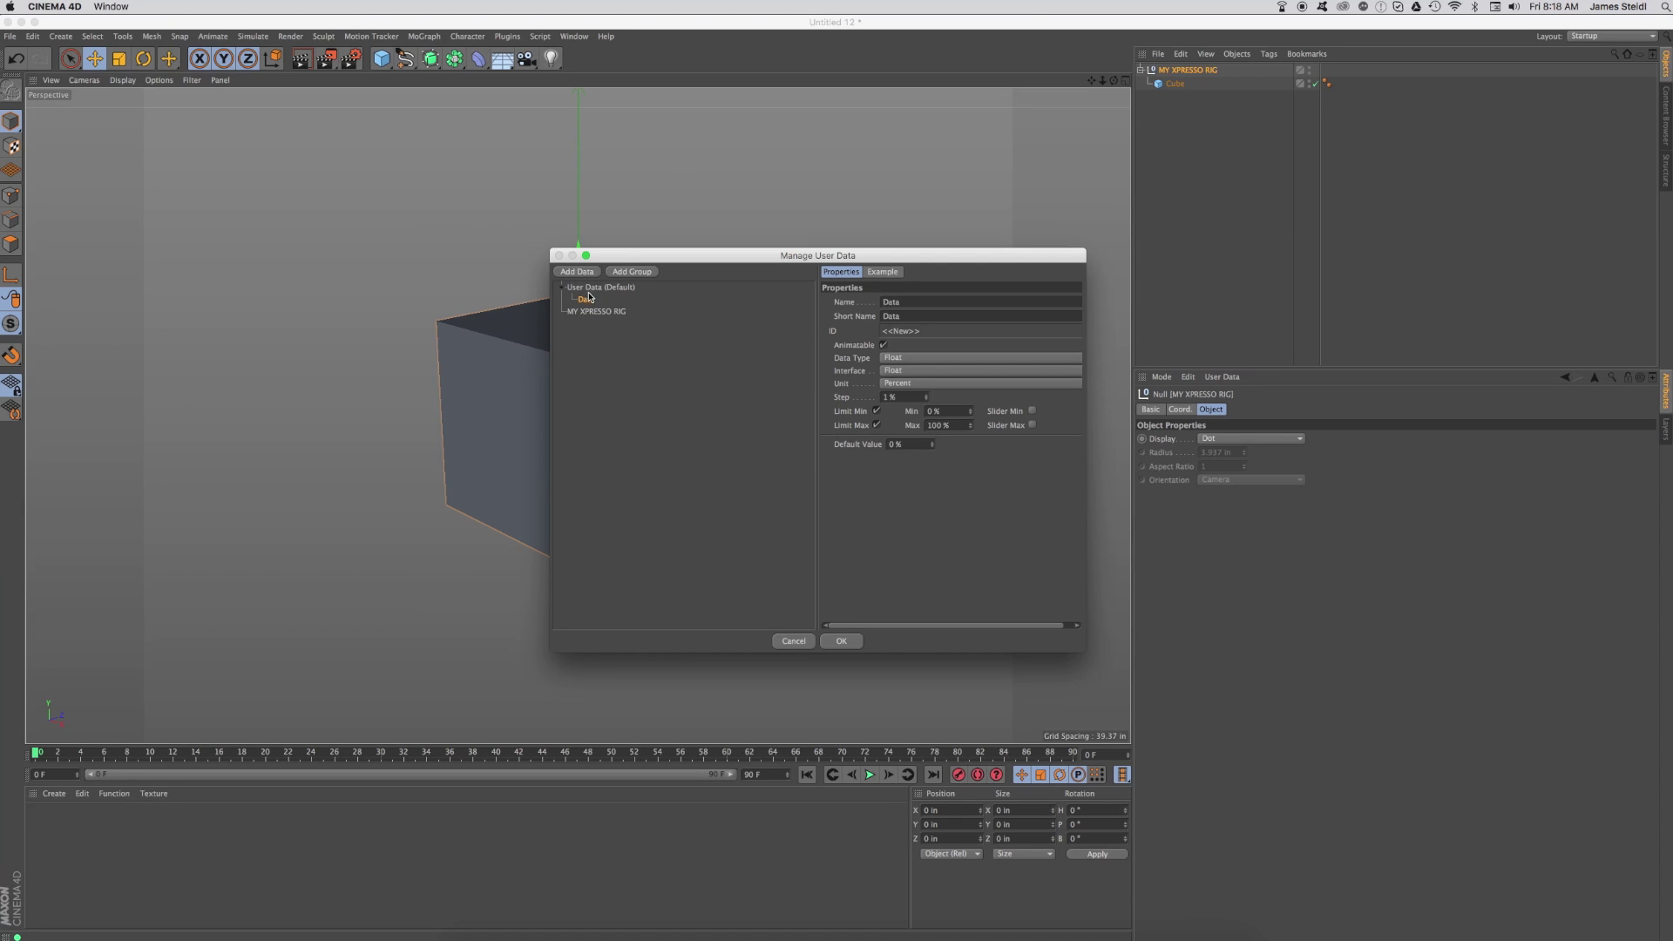
double_click(936, 303)
text(Switch)
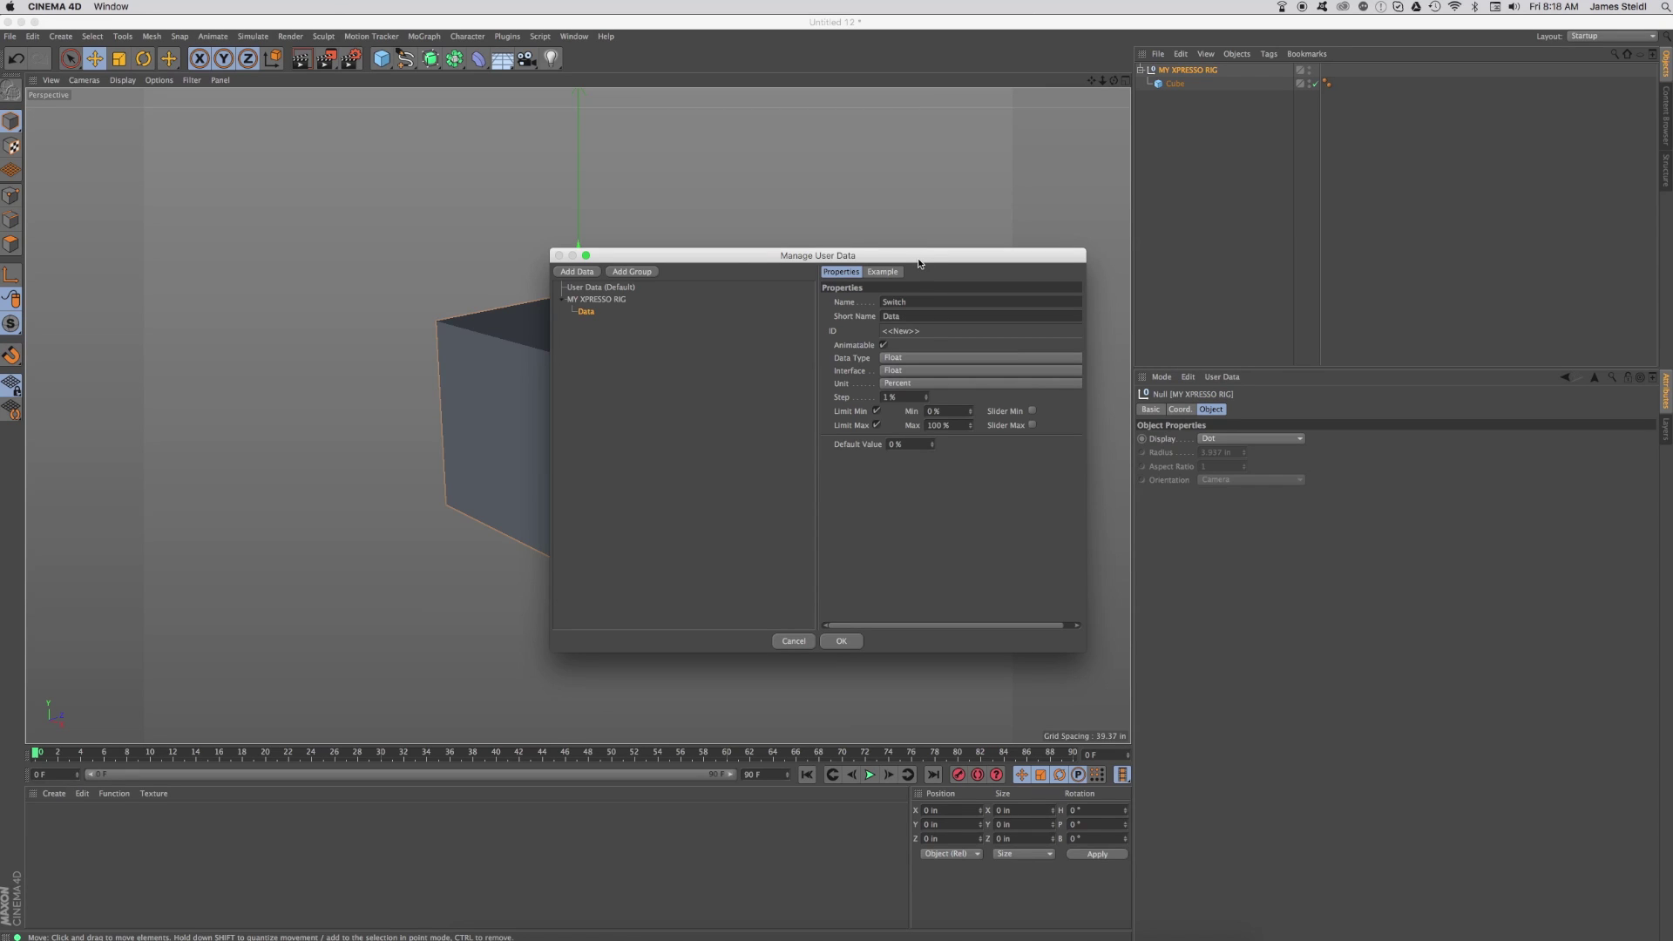
drag(920, 263, 798, 270)
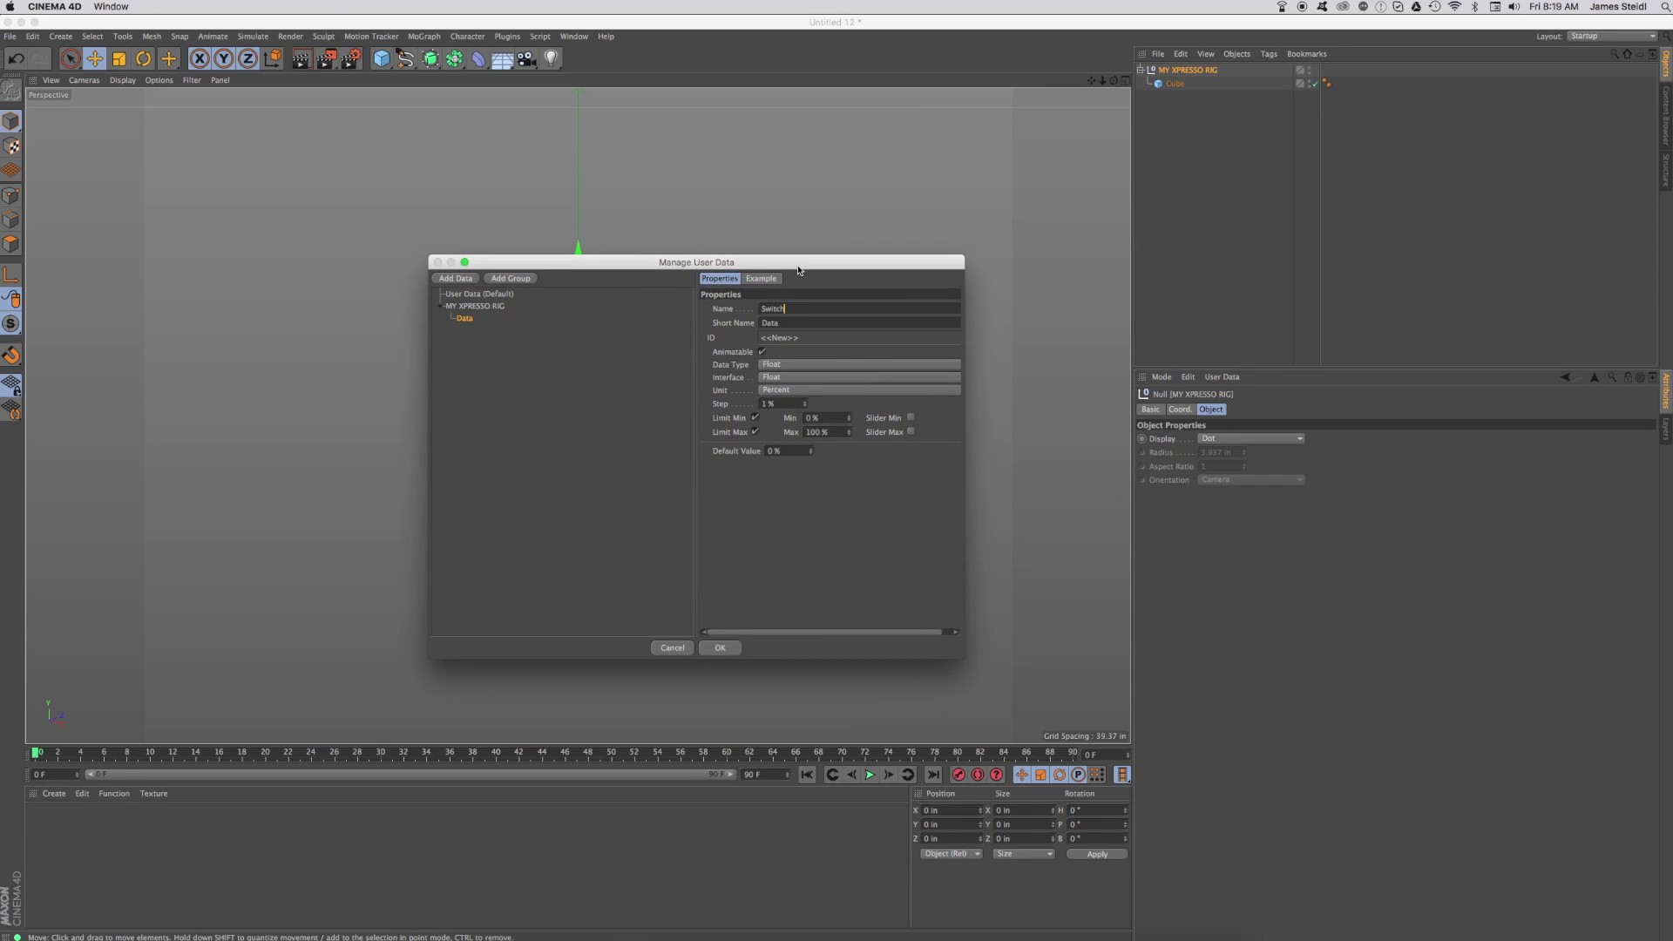
click(786, 364)
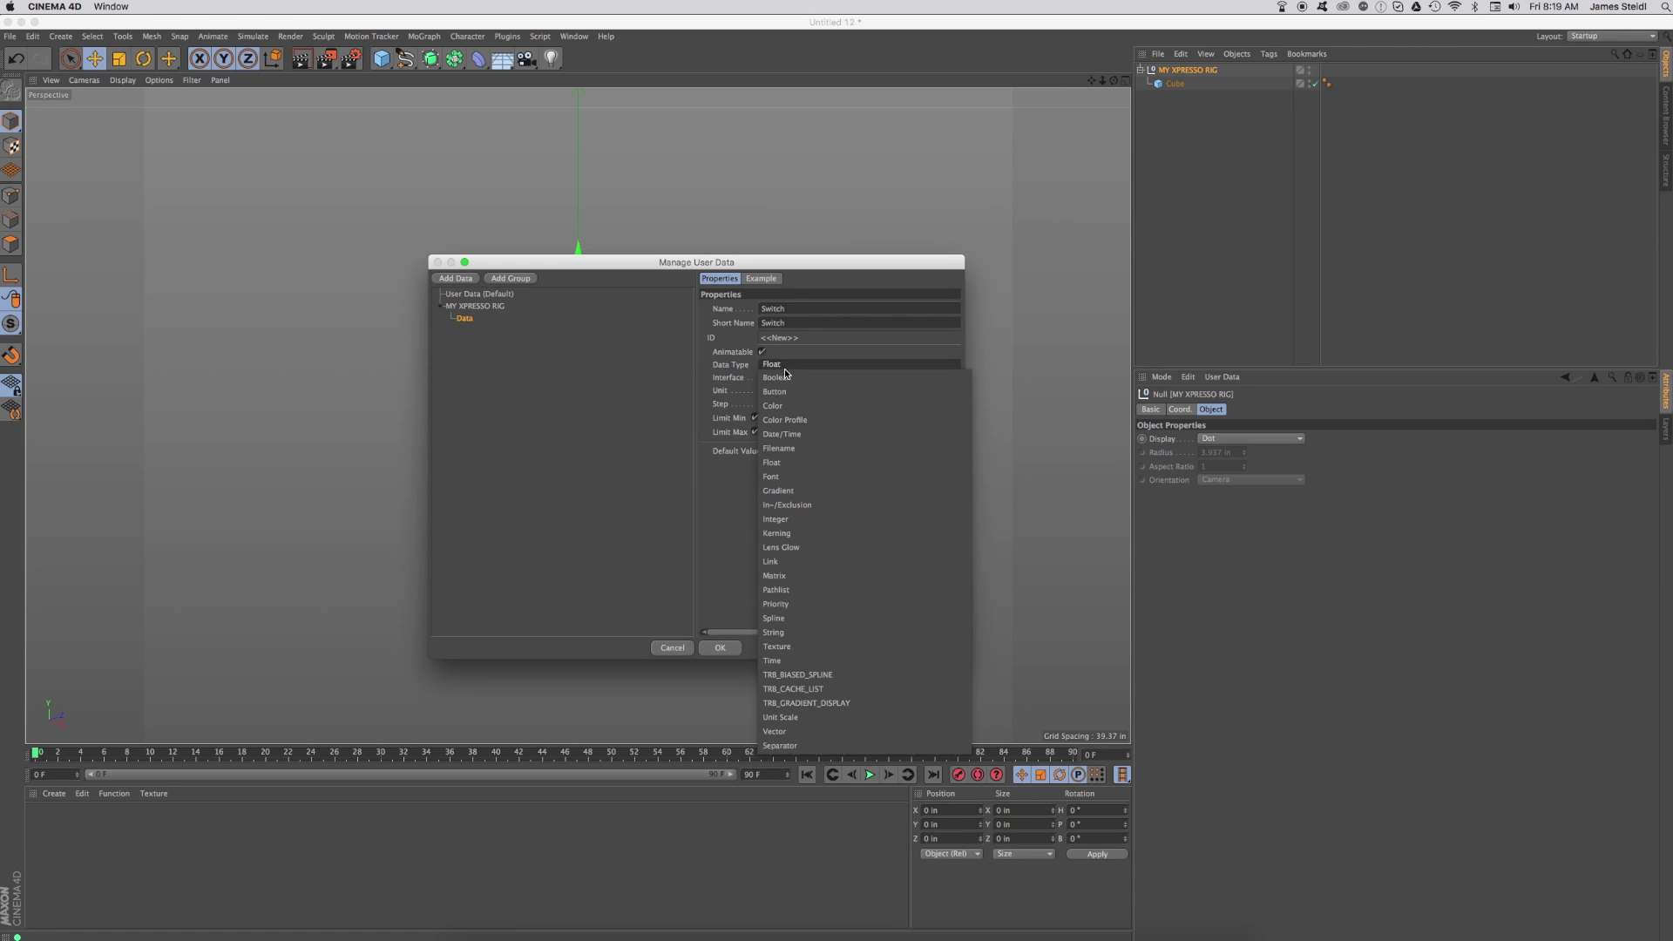
click(785, 377)
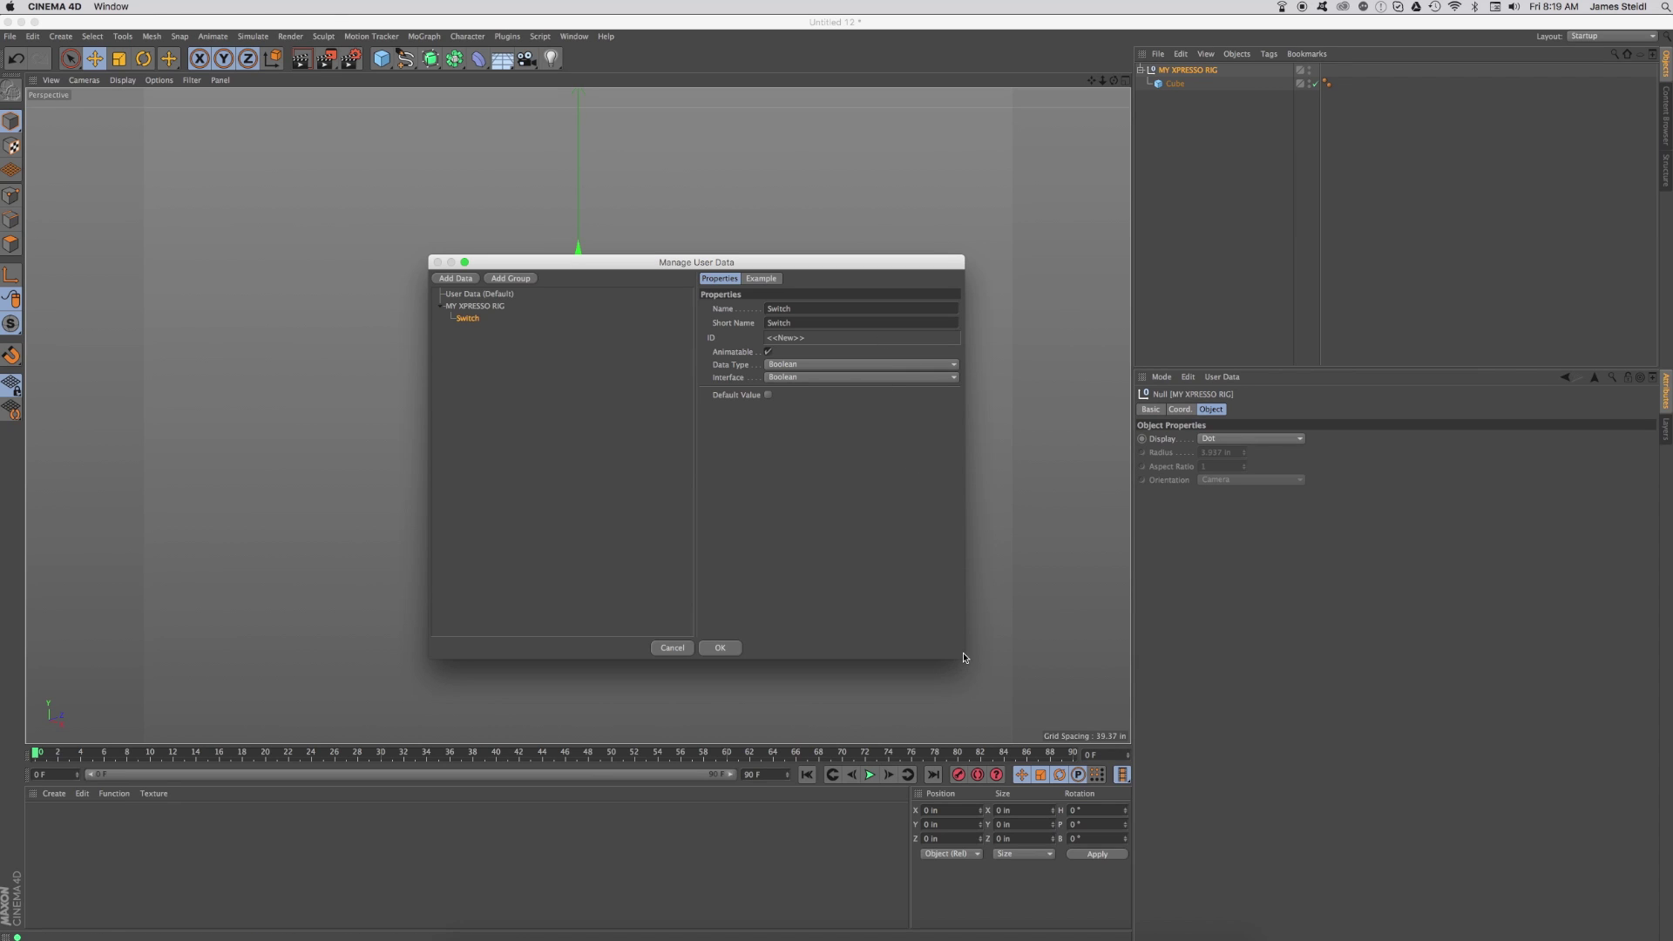
drag(960, 640, 977, 497)
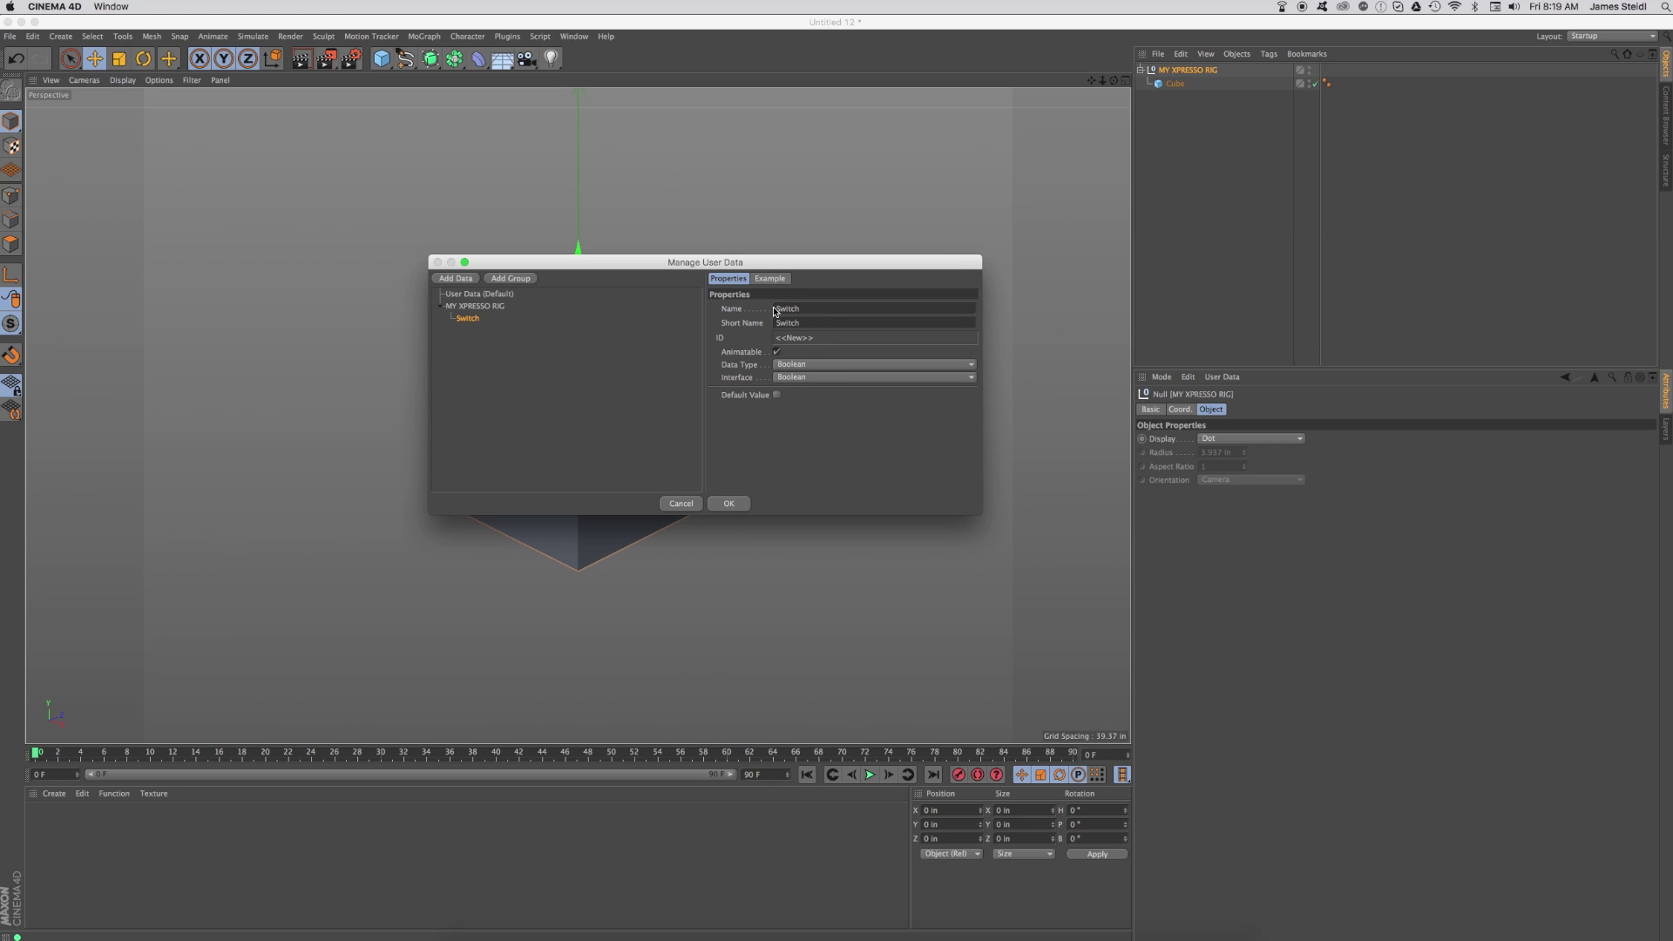
click(742, 504)
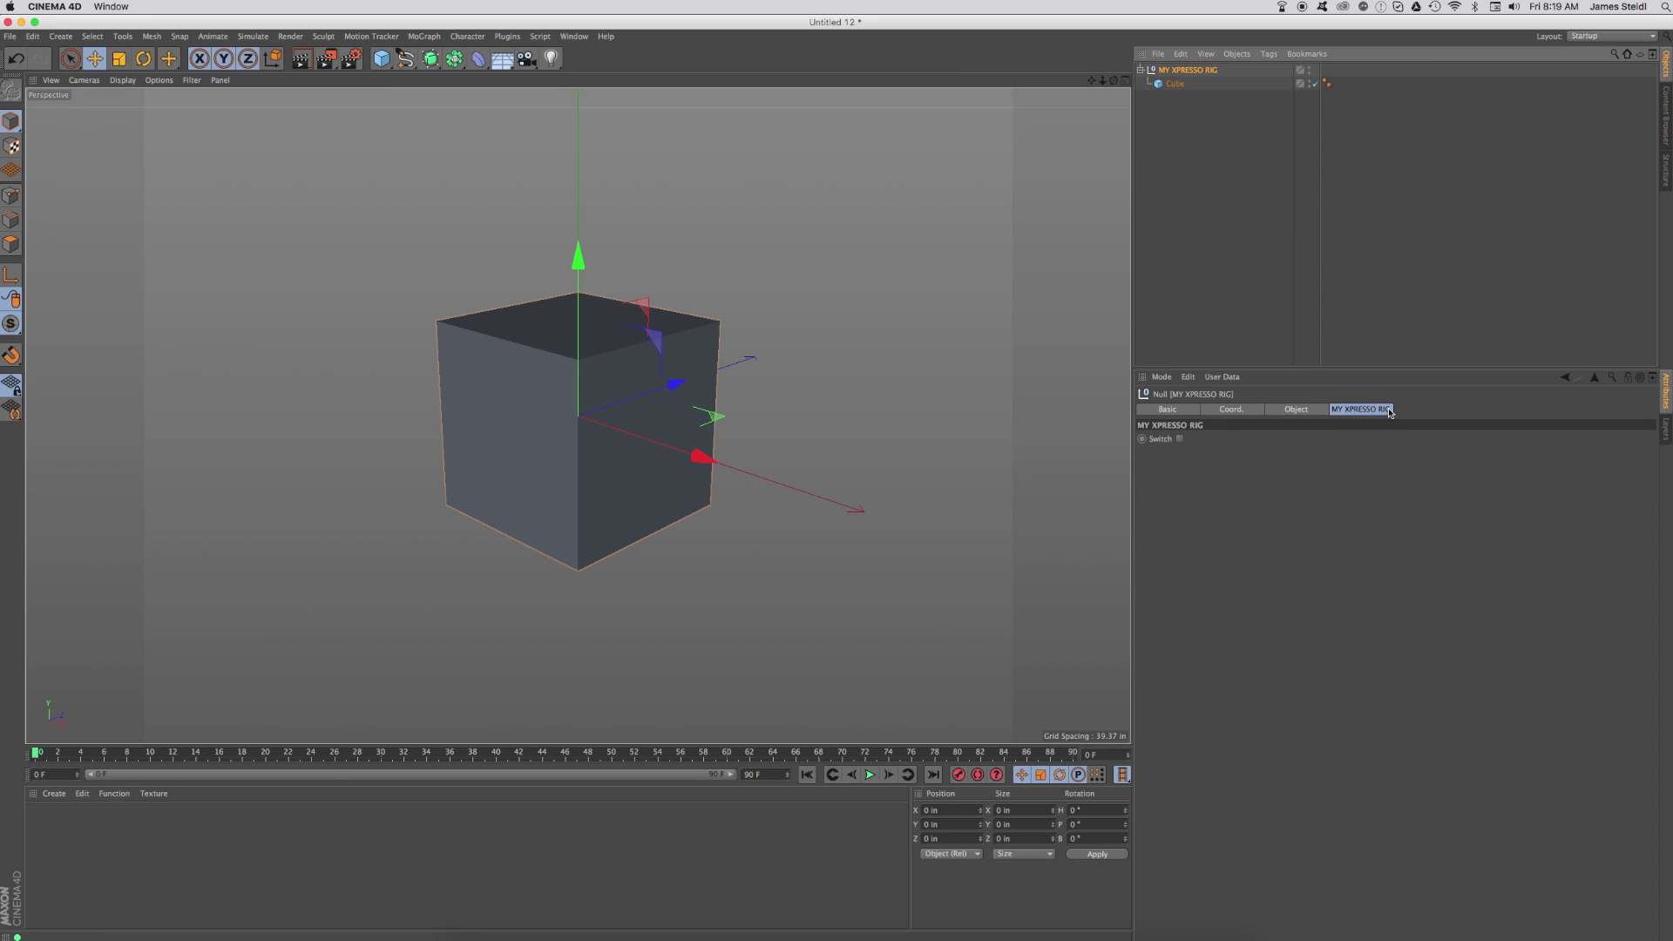
click(1180, 439)
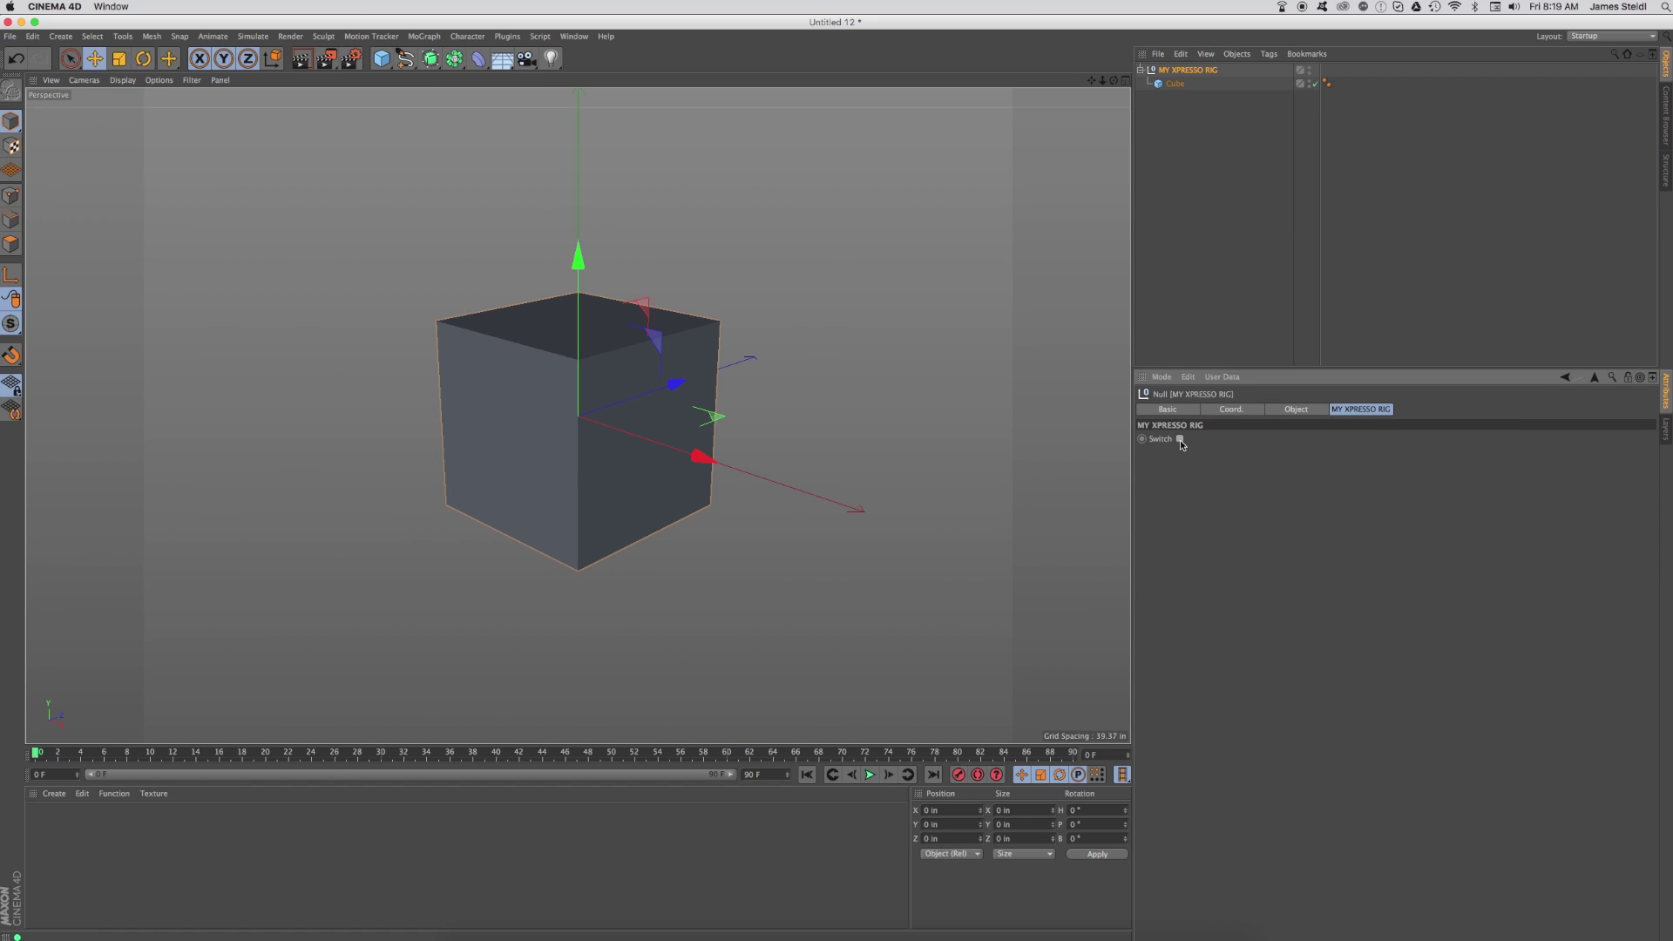
click(1180, 440)
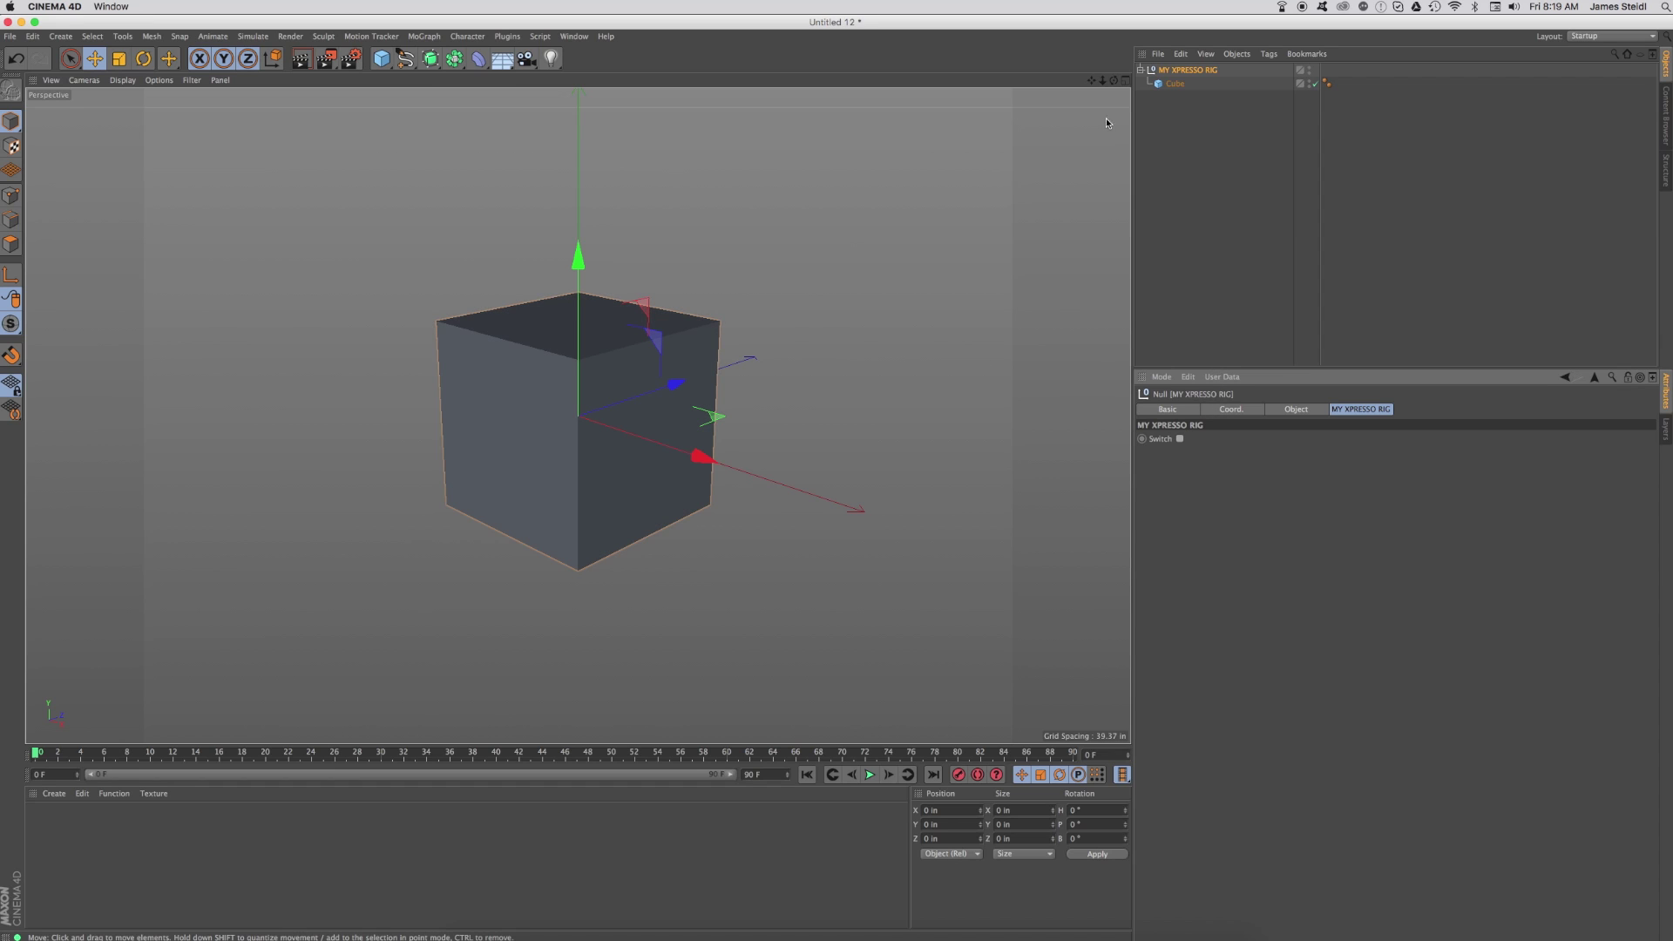
Step: Add an XPresso tag to the MY XPRESSO RIG null and shrink the XPresso Editor window
right_click(1176, 71)
mouse_move(1255, 75)
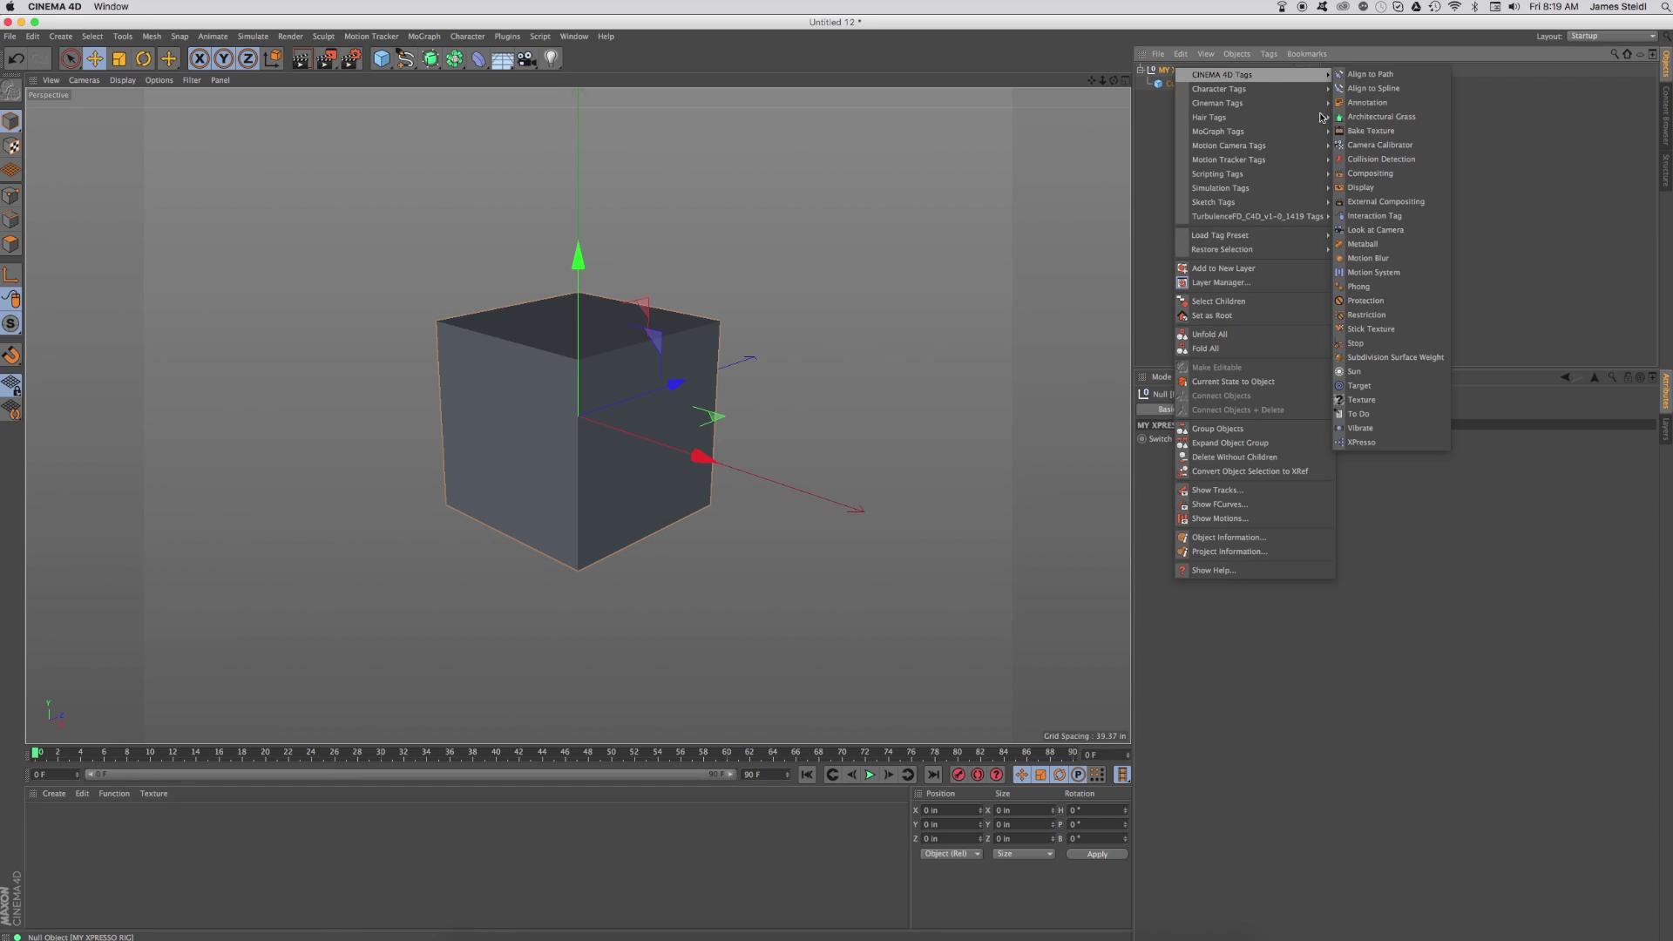
click(1361, 442)
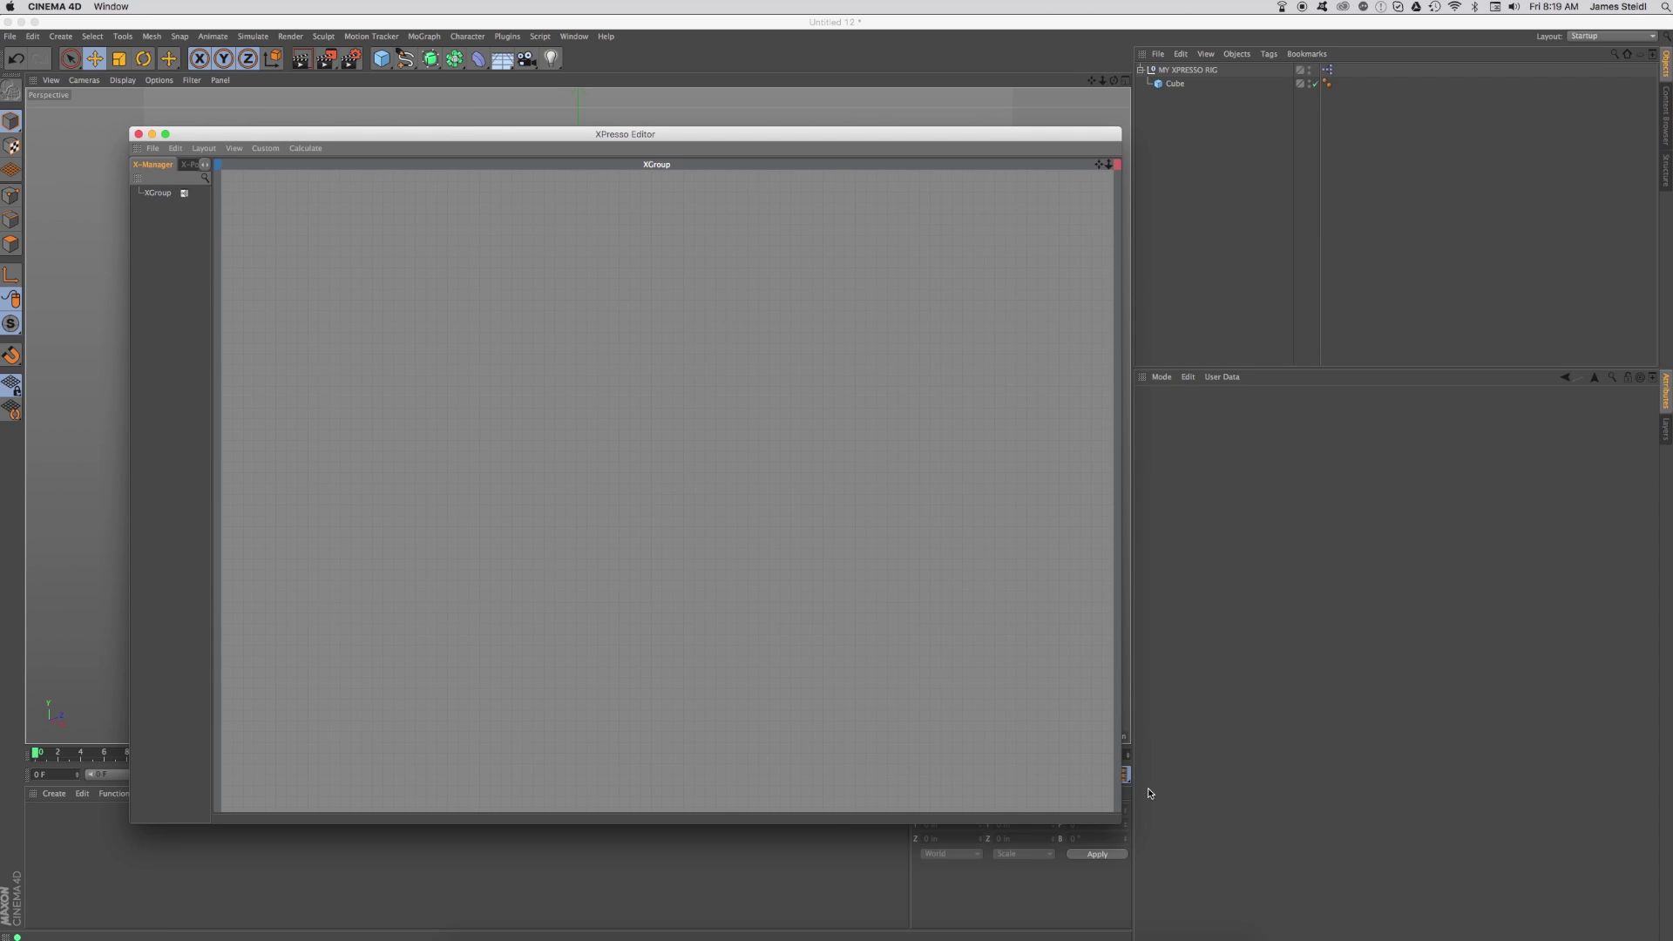
drag(1119, 820, 967, 711)
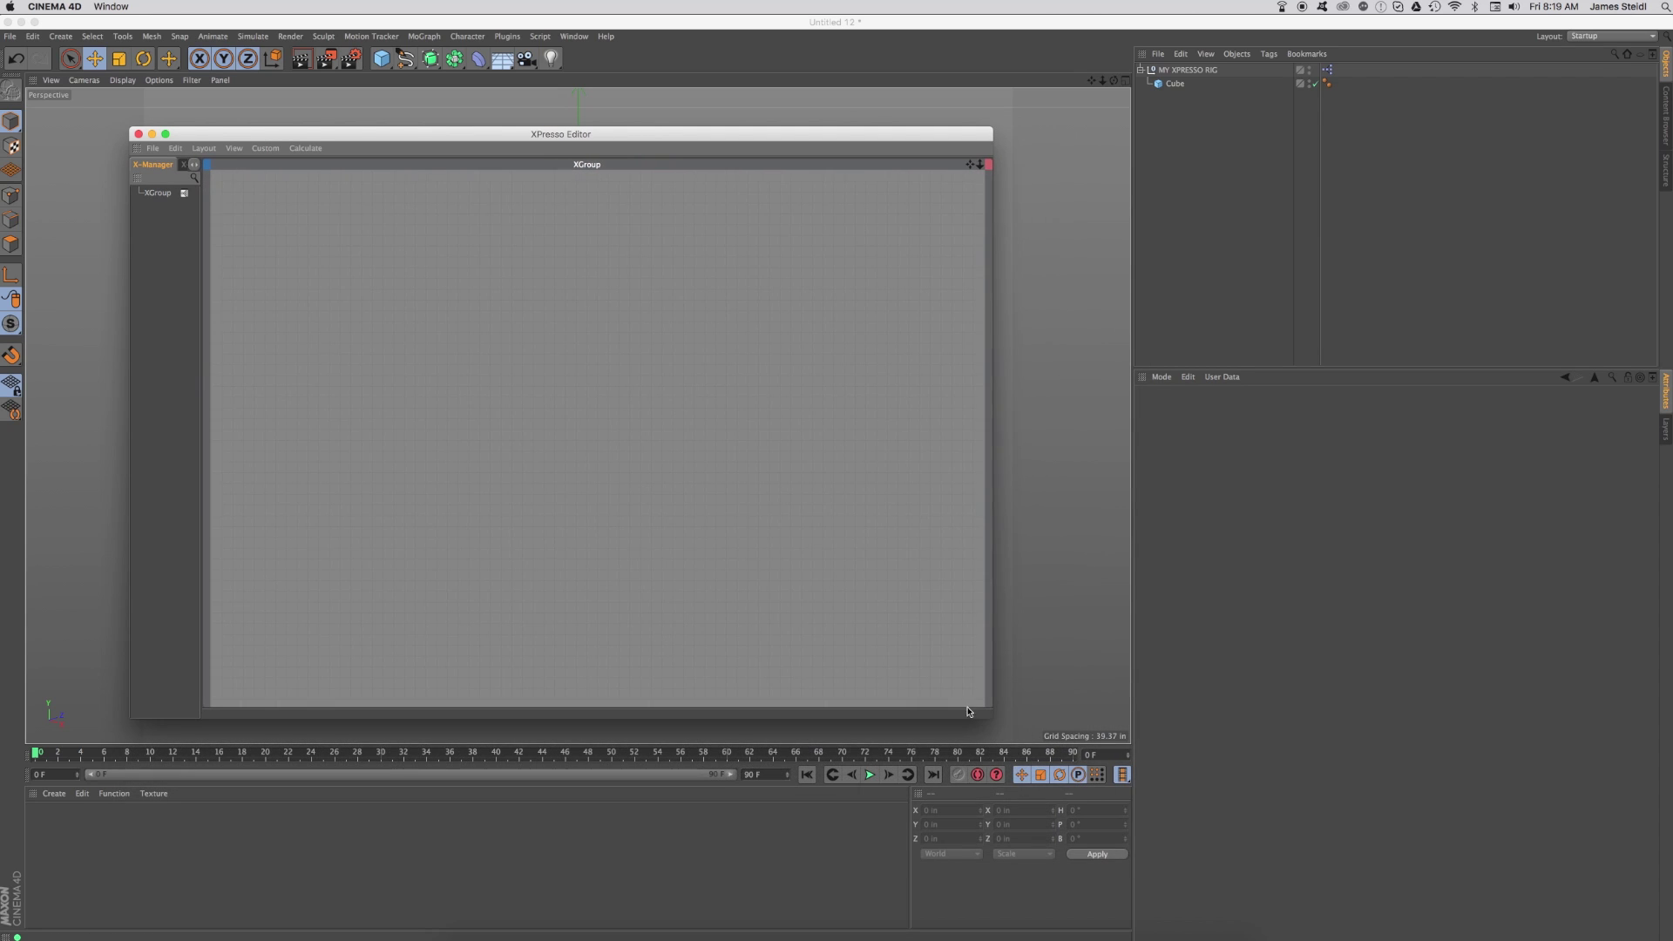
Step: Add the MY XPRESSO RIG null as an enlarged XPresso node and give it a Switch output port
click(1187, 71)
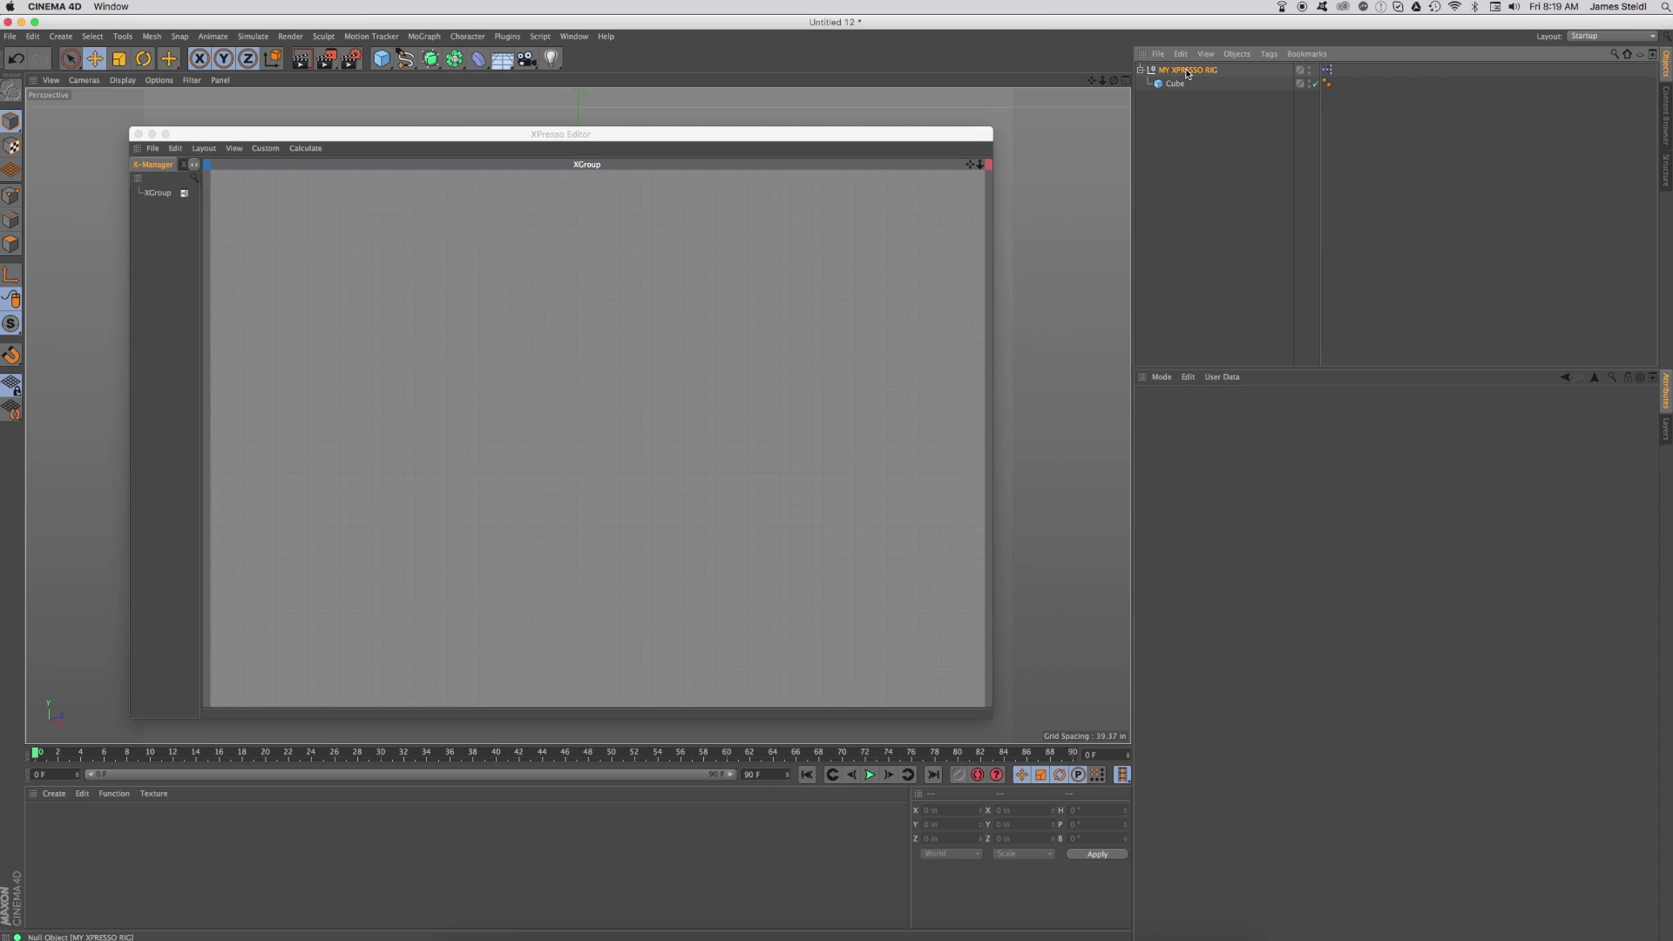
drag(381, 357, 383, 360)
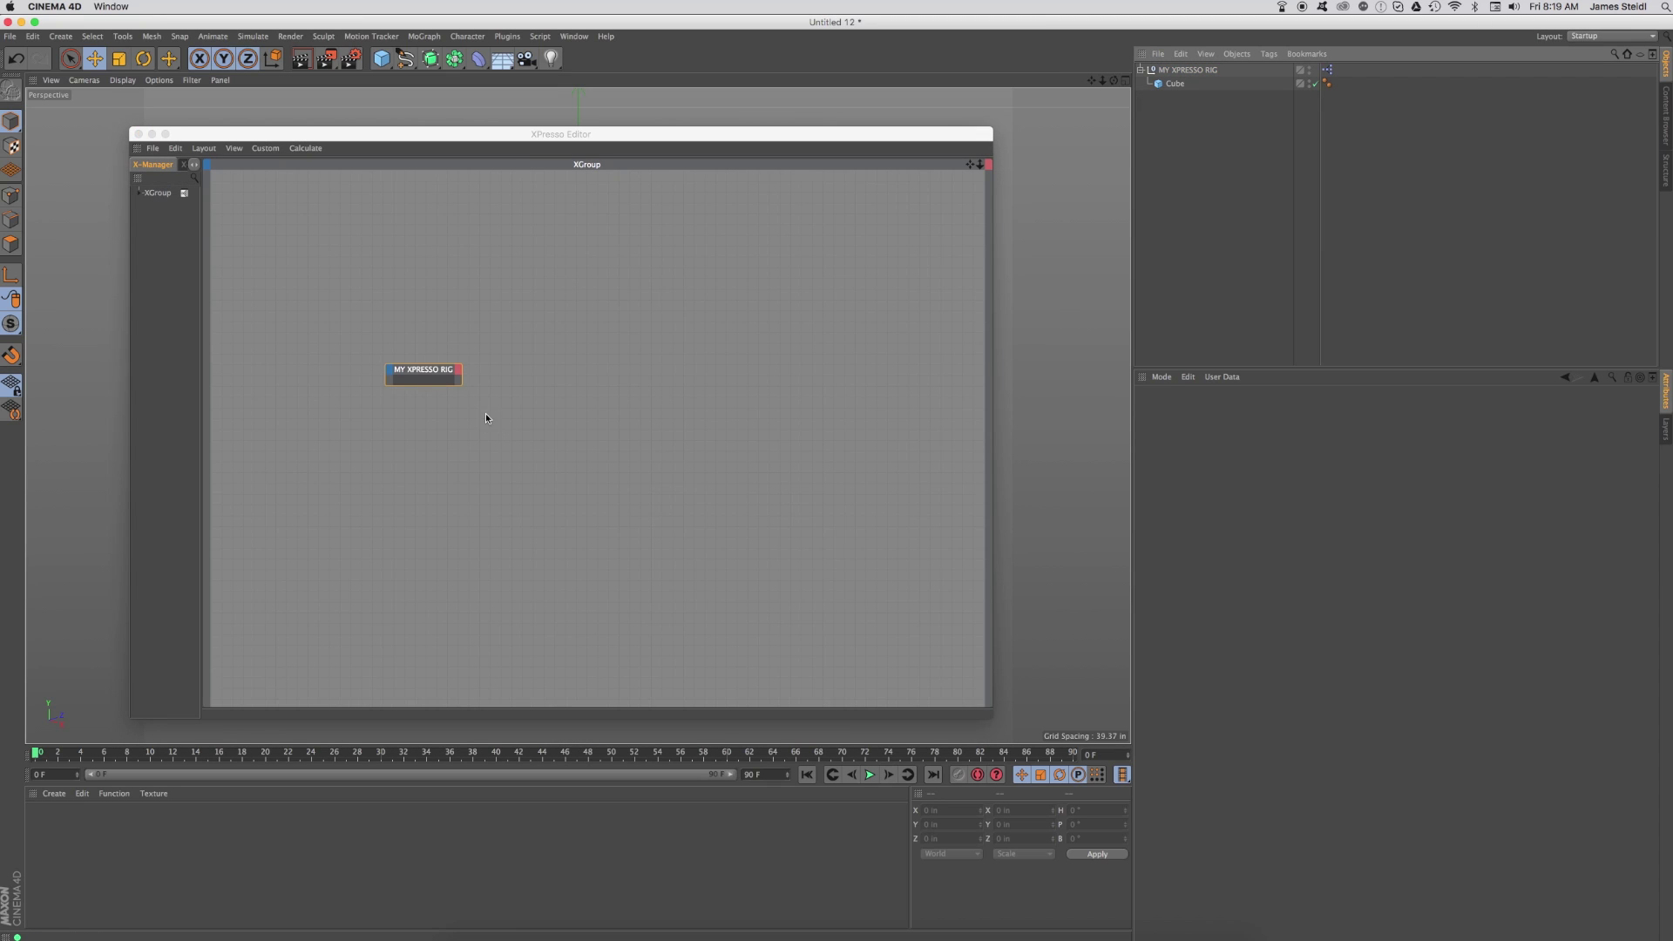
drag(459, 383, 498, 421)
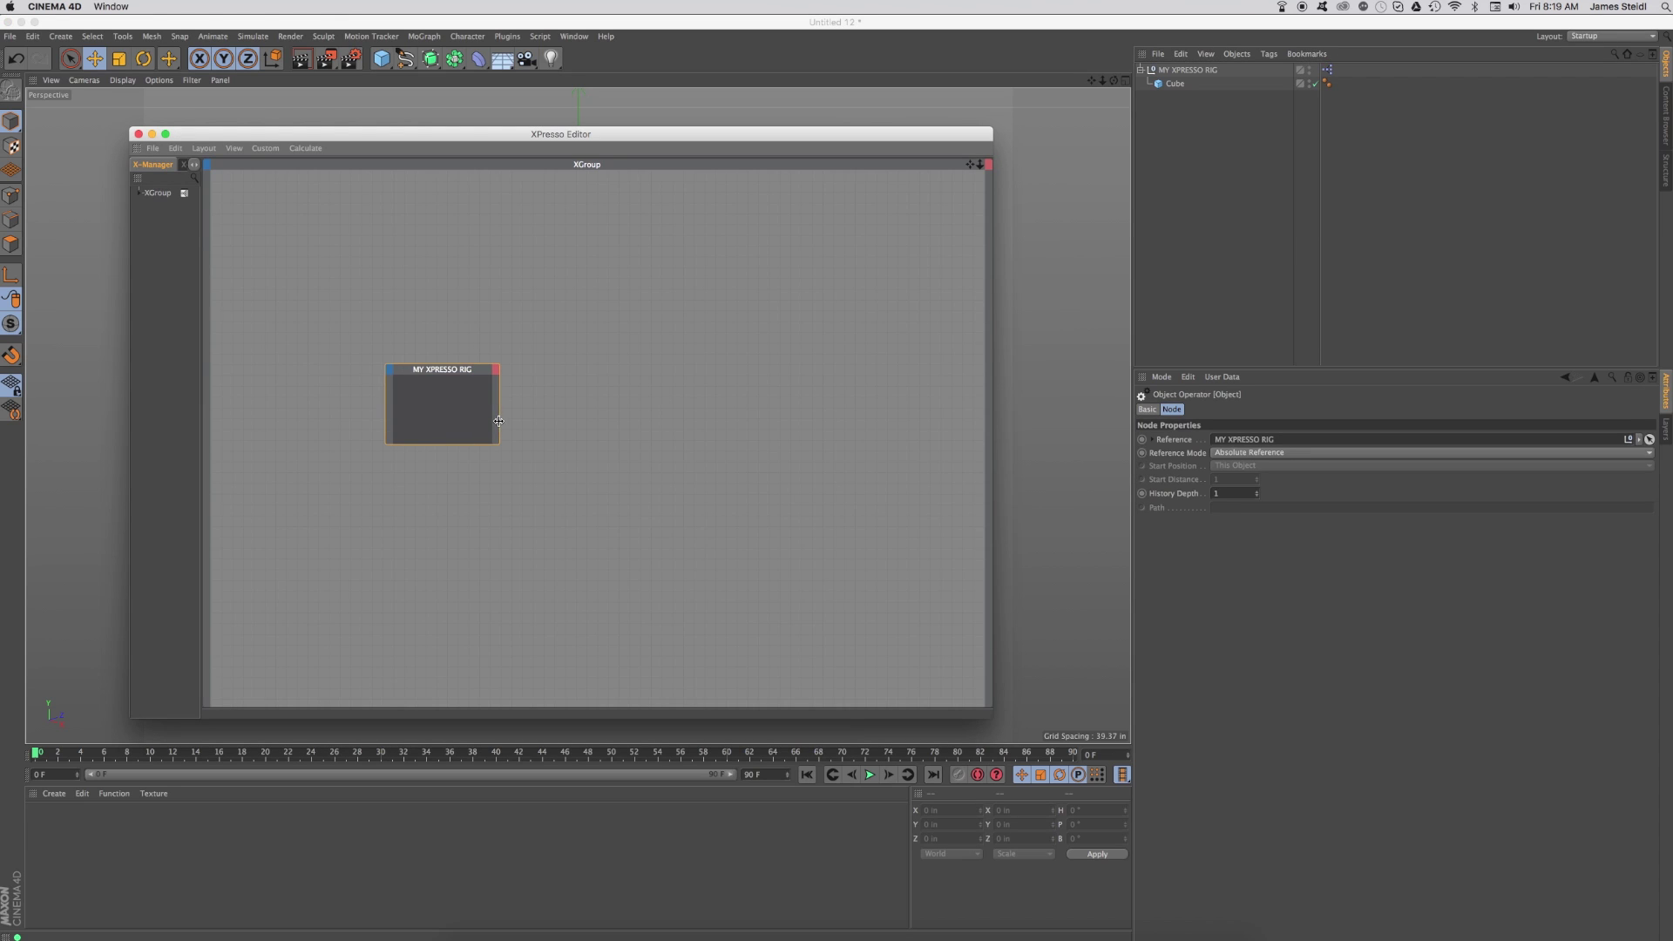
click(496, 370)
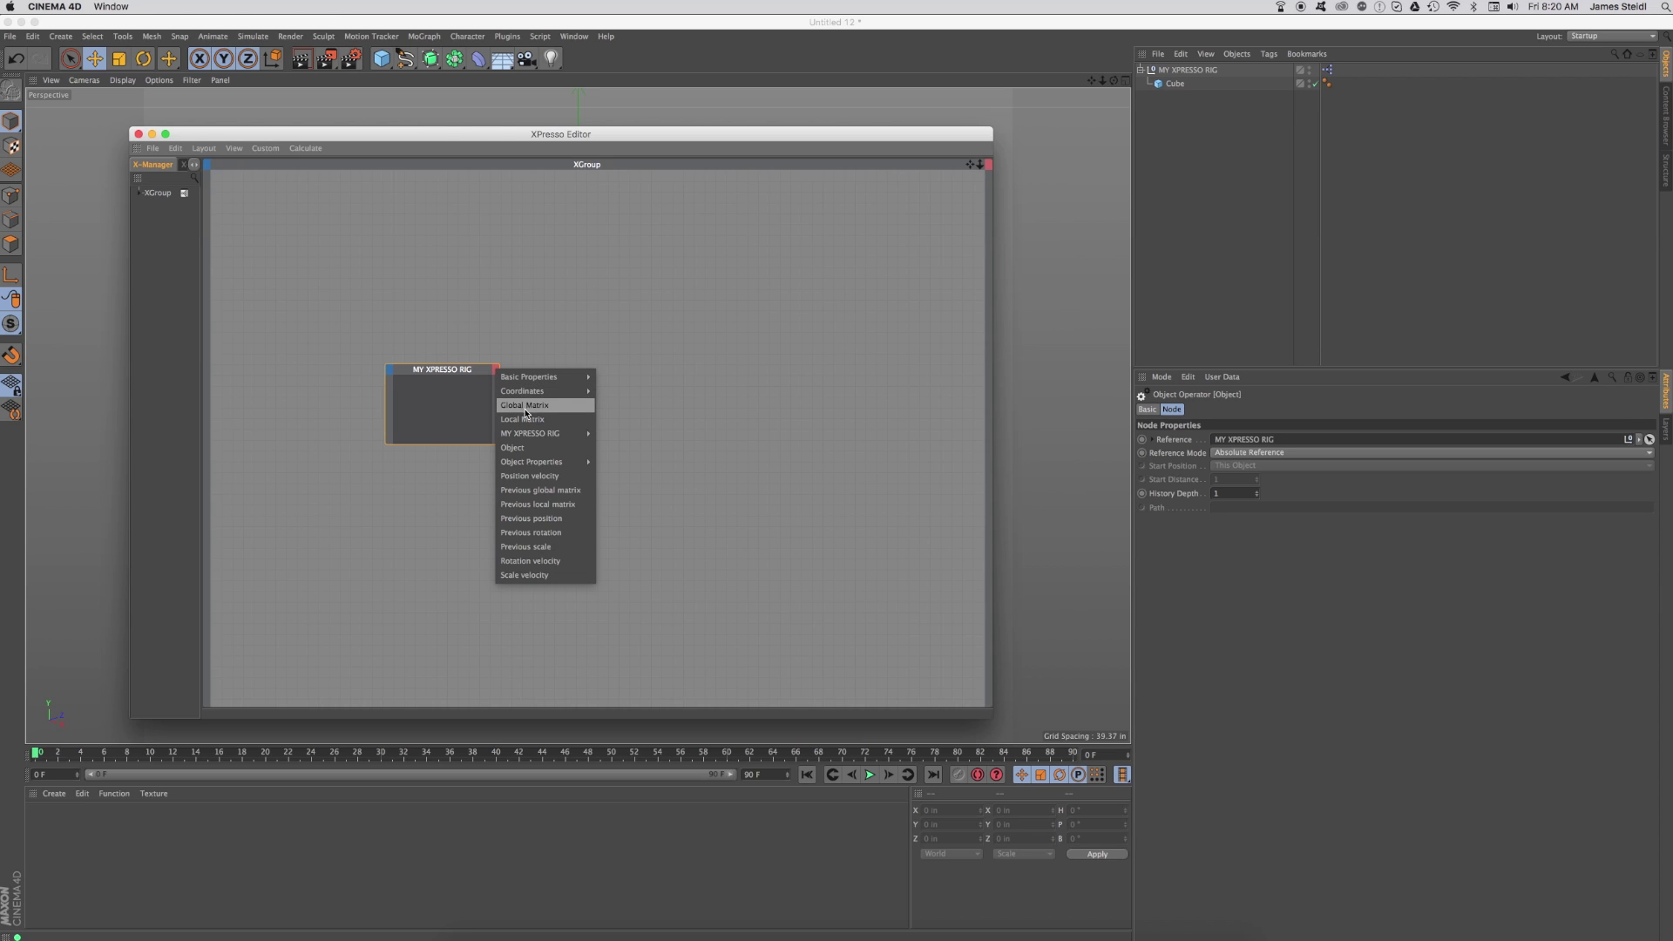
mouse_move(532, 436)
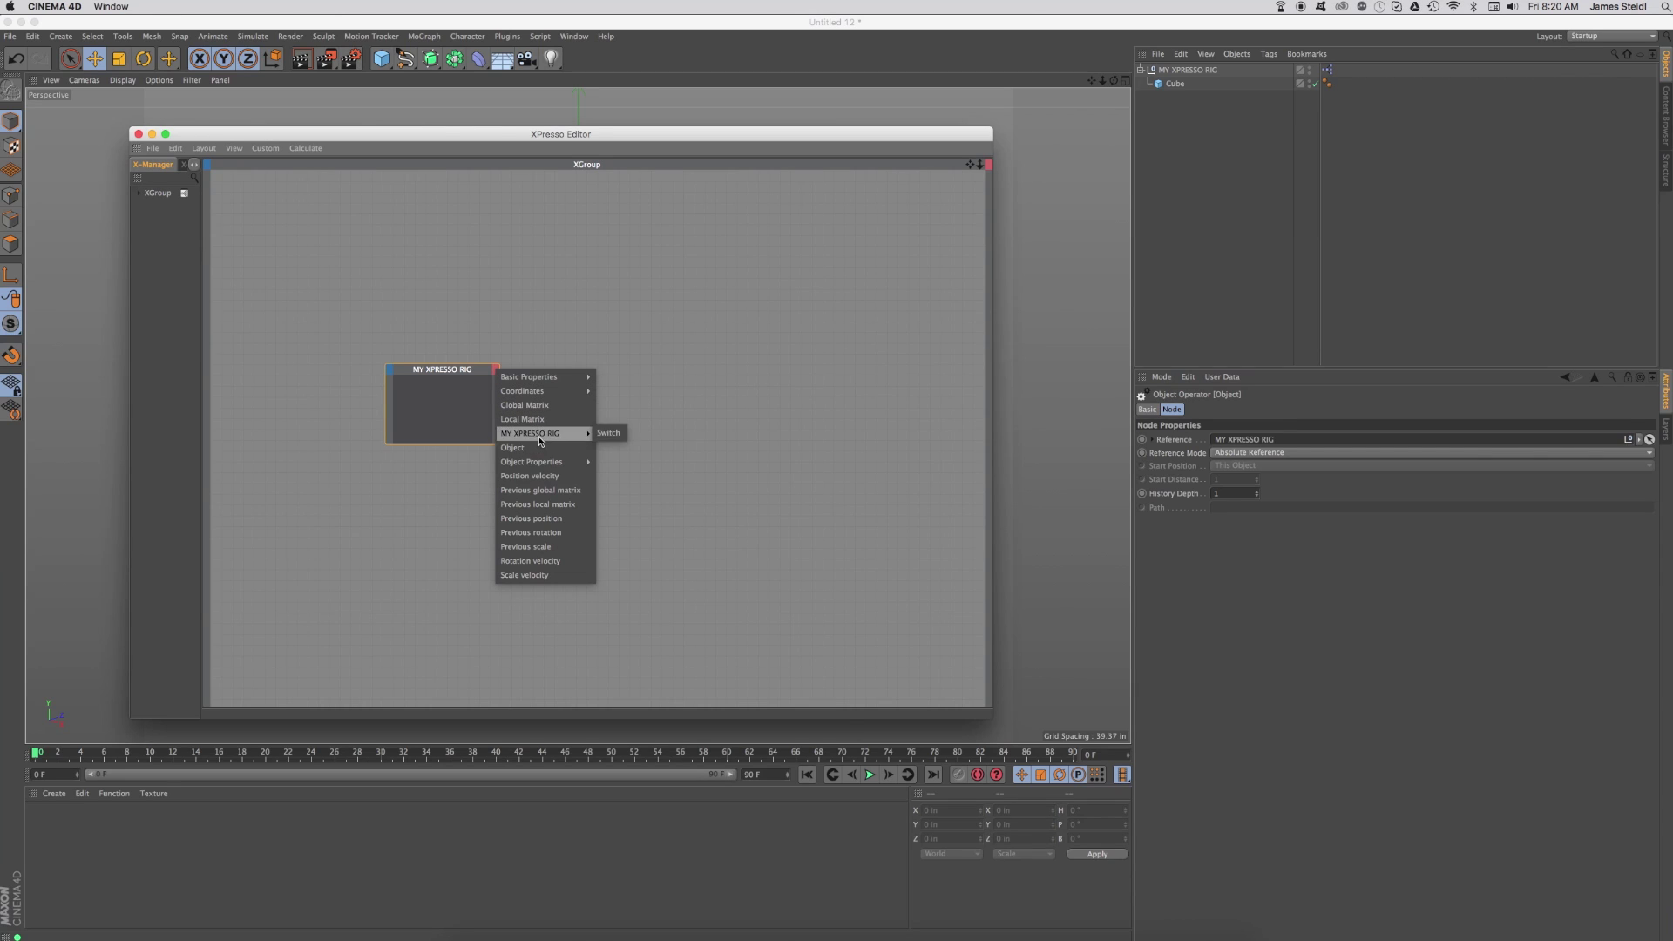
click(615, 434)
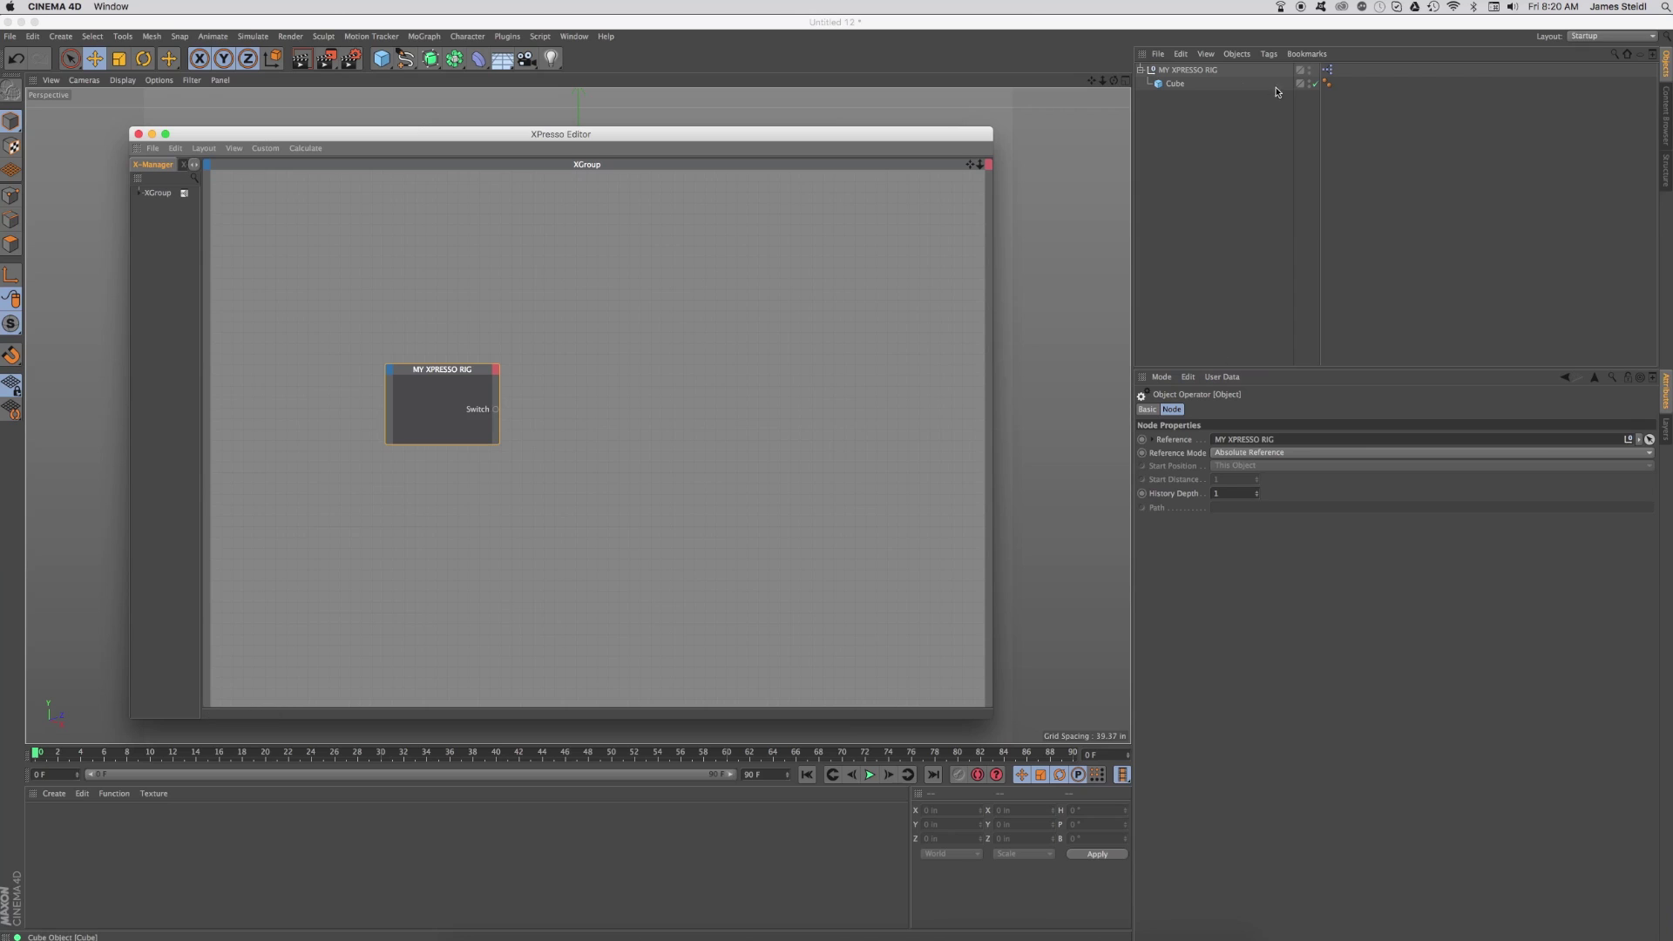
Step: Add the Cube as a second XPresso node beside the rig node and give it an Enabled input port
click(1181, 70)
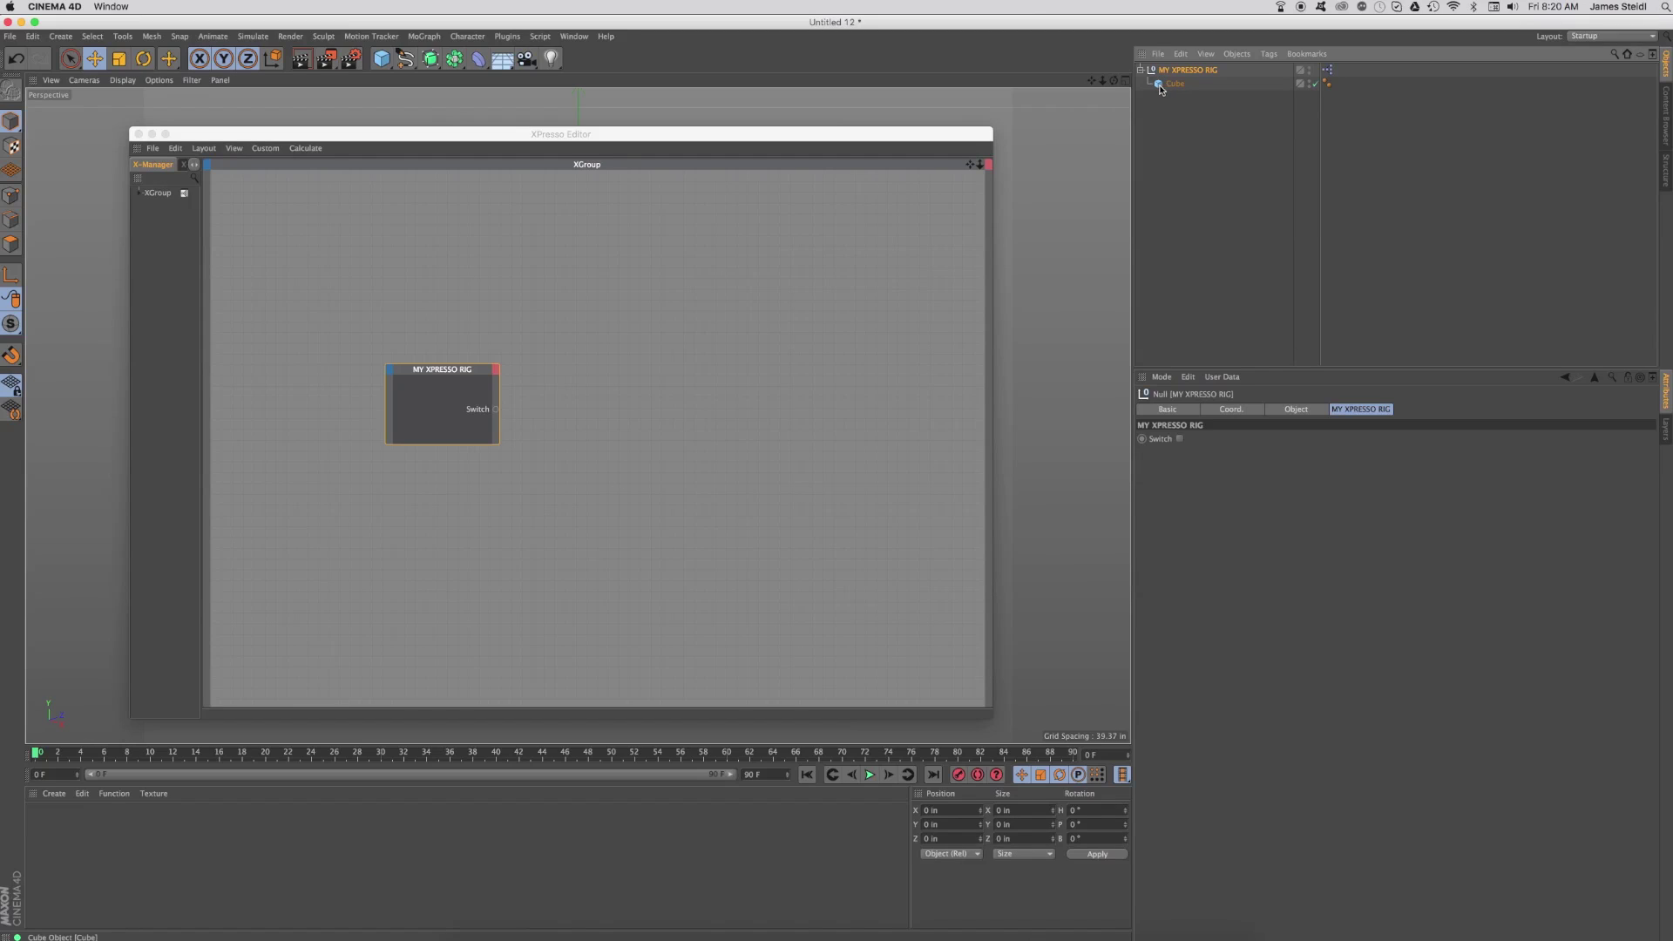
drag(1164, 86, 690, 391)
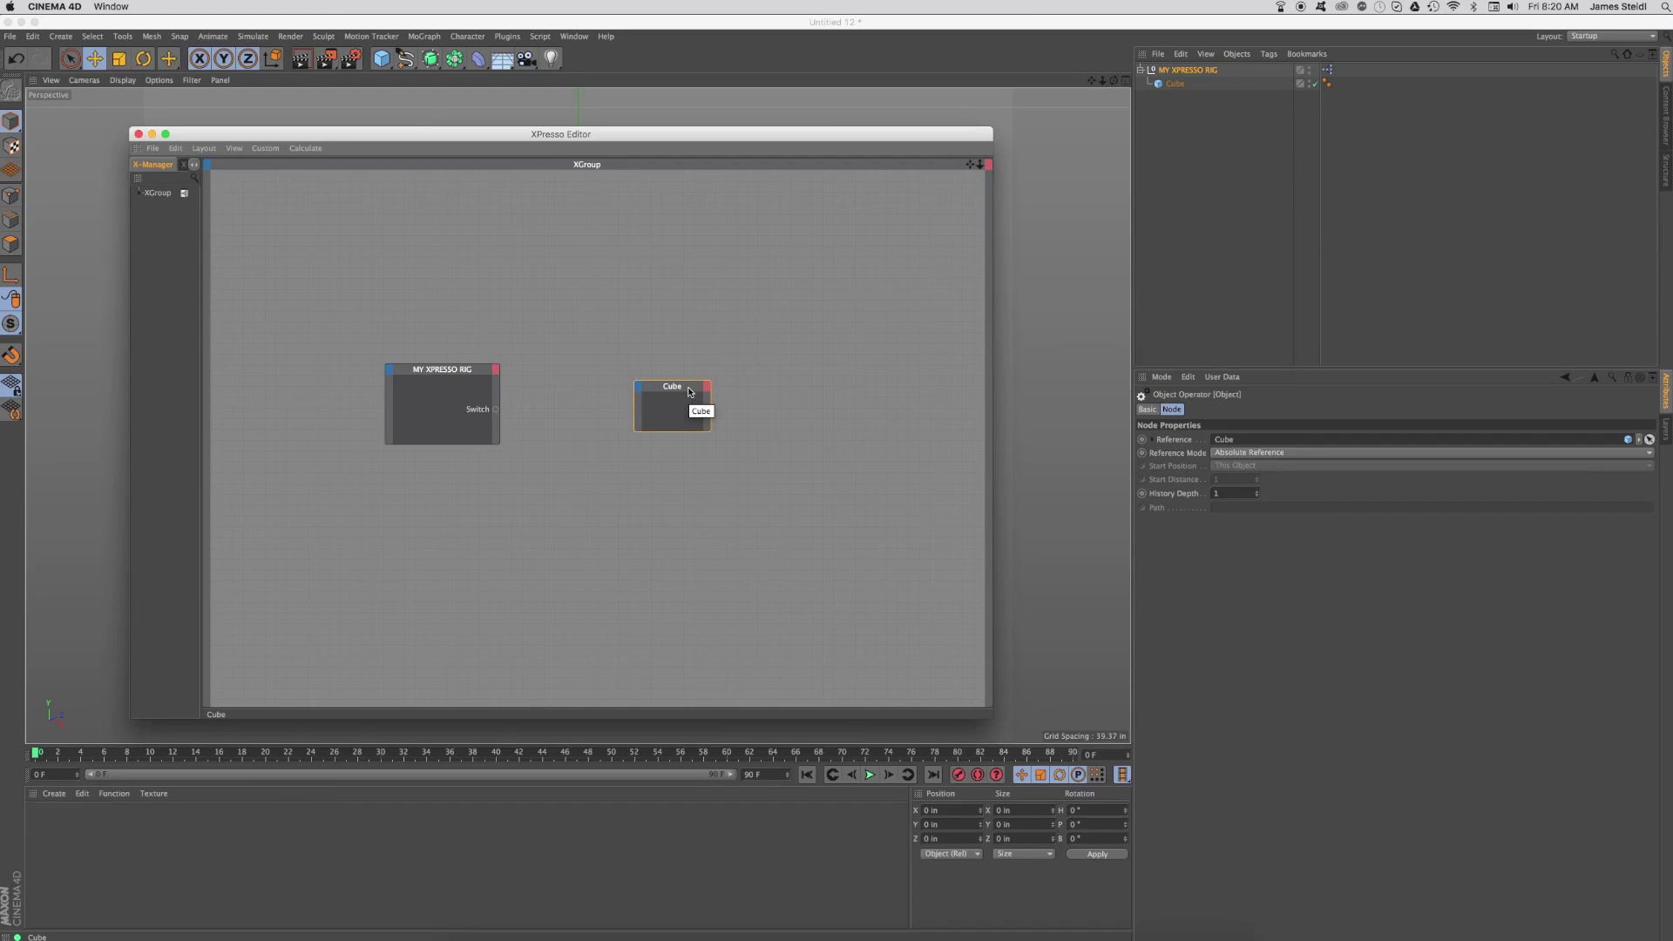
click(640, 387)
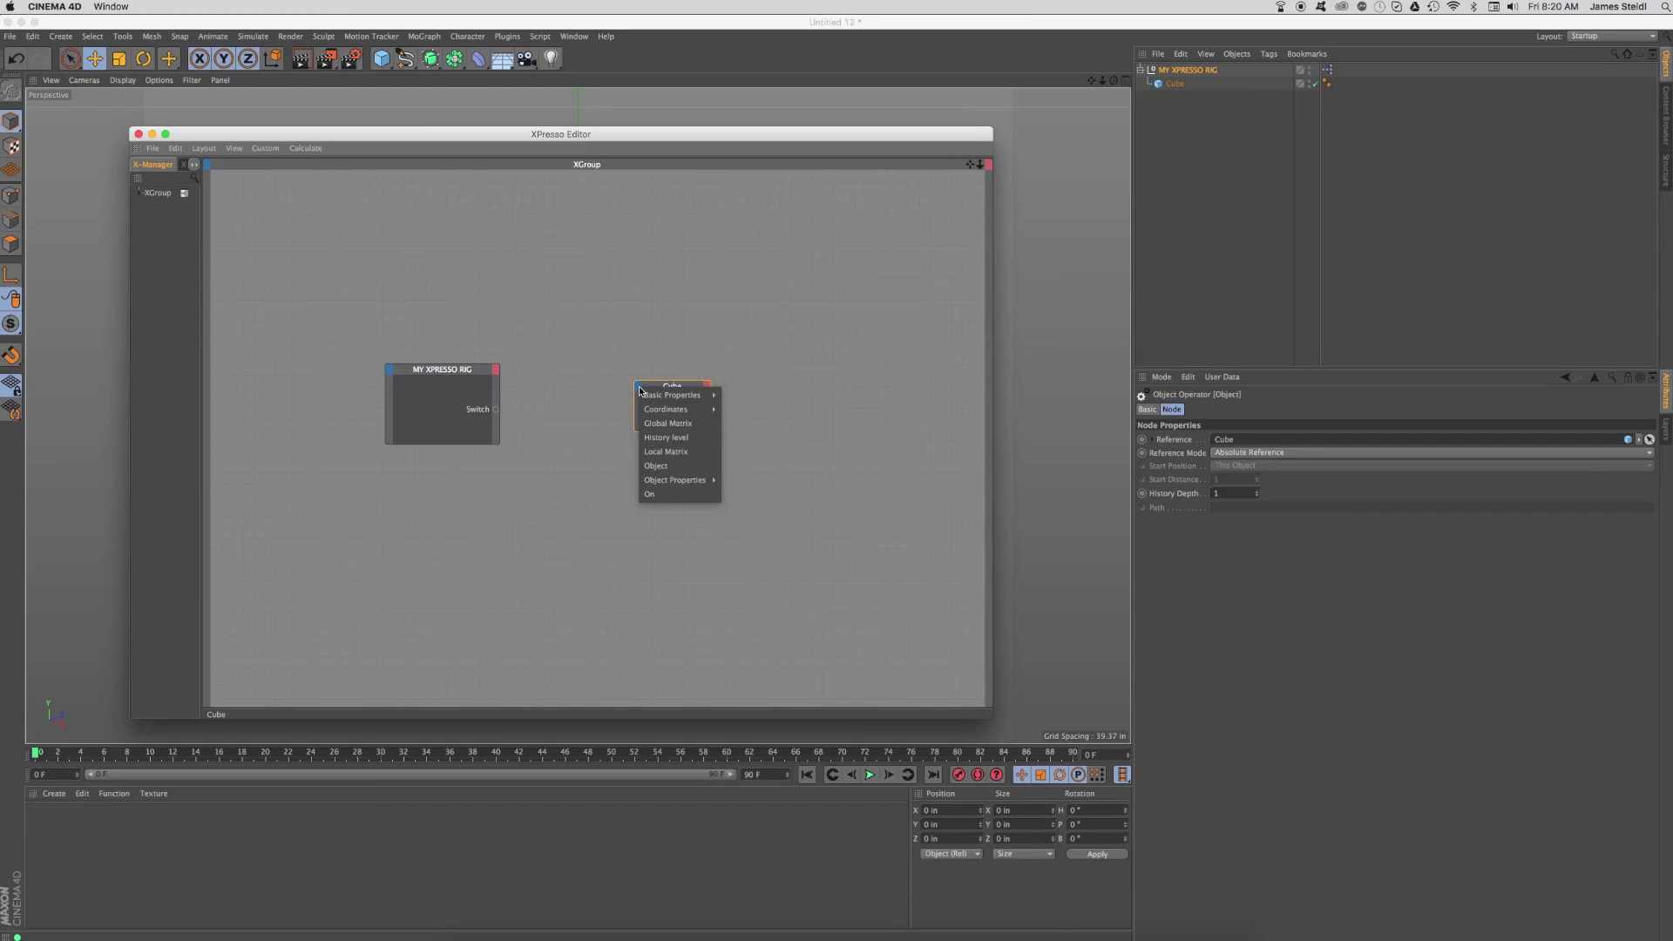
mouse_move(661, 398)
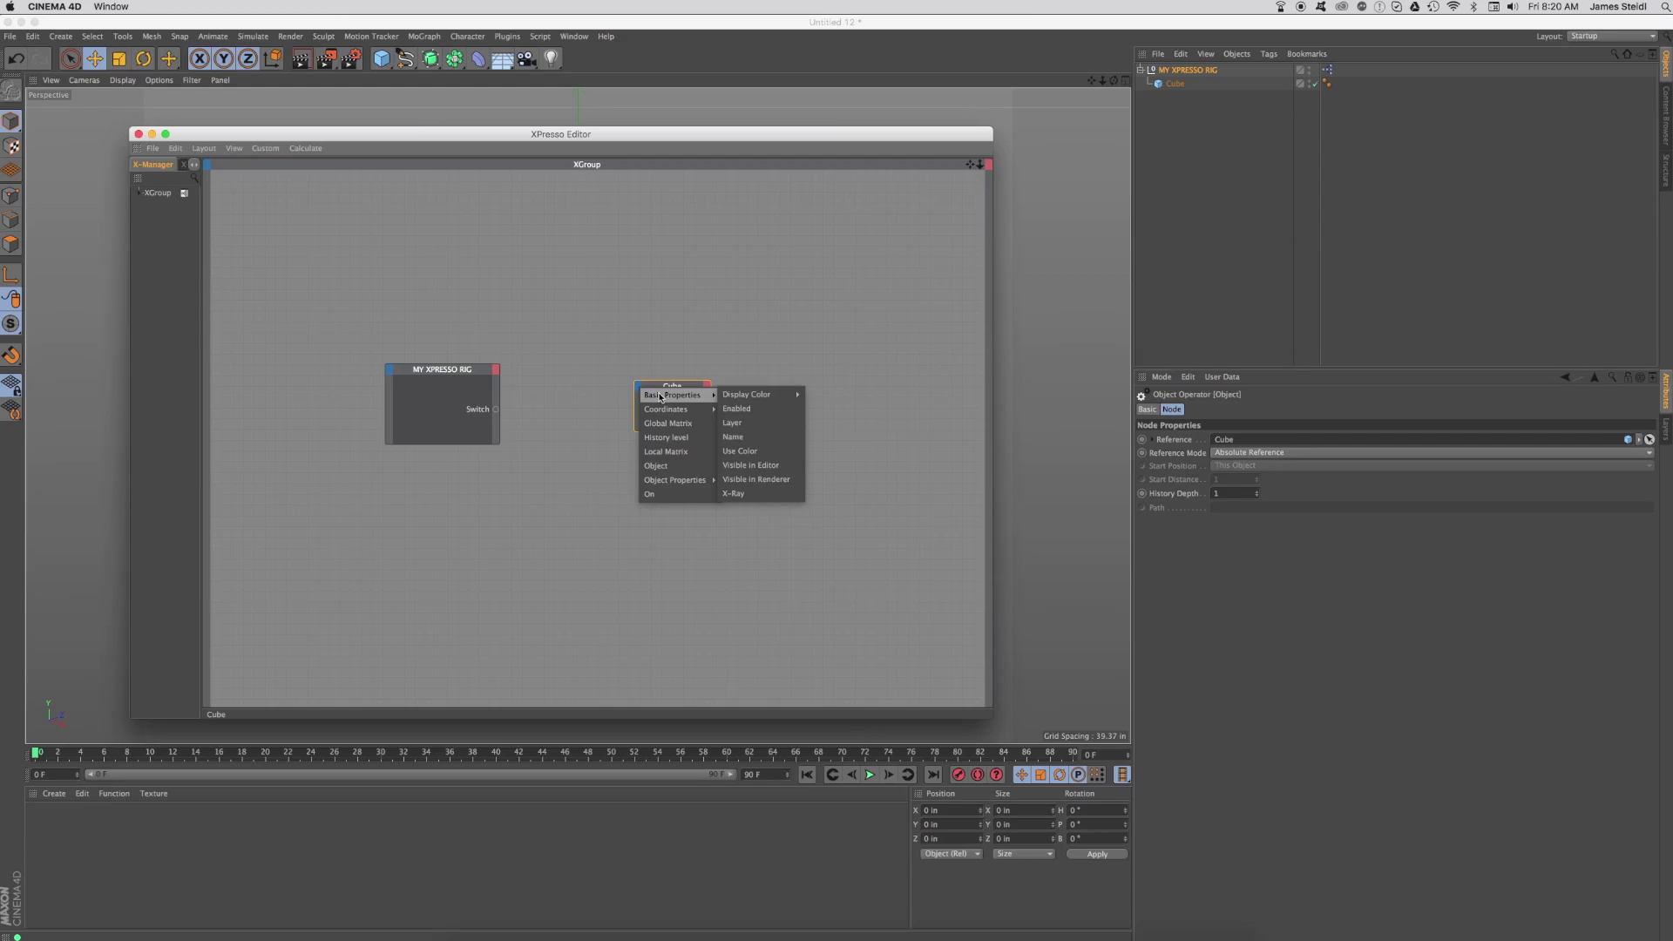
click(738, 408)
Step: Connect the rig node's Switch output to the Cube node's Enabled input and select the MY XPRESSO RIG null
drag(878, 143, 808, 375)
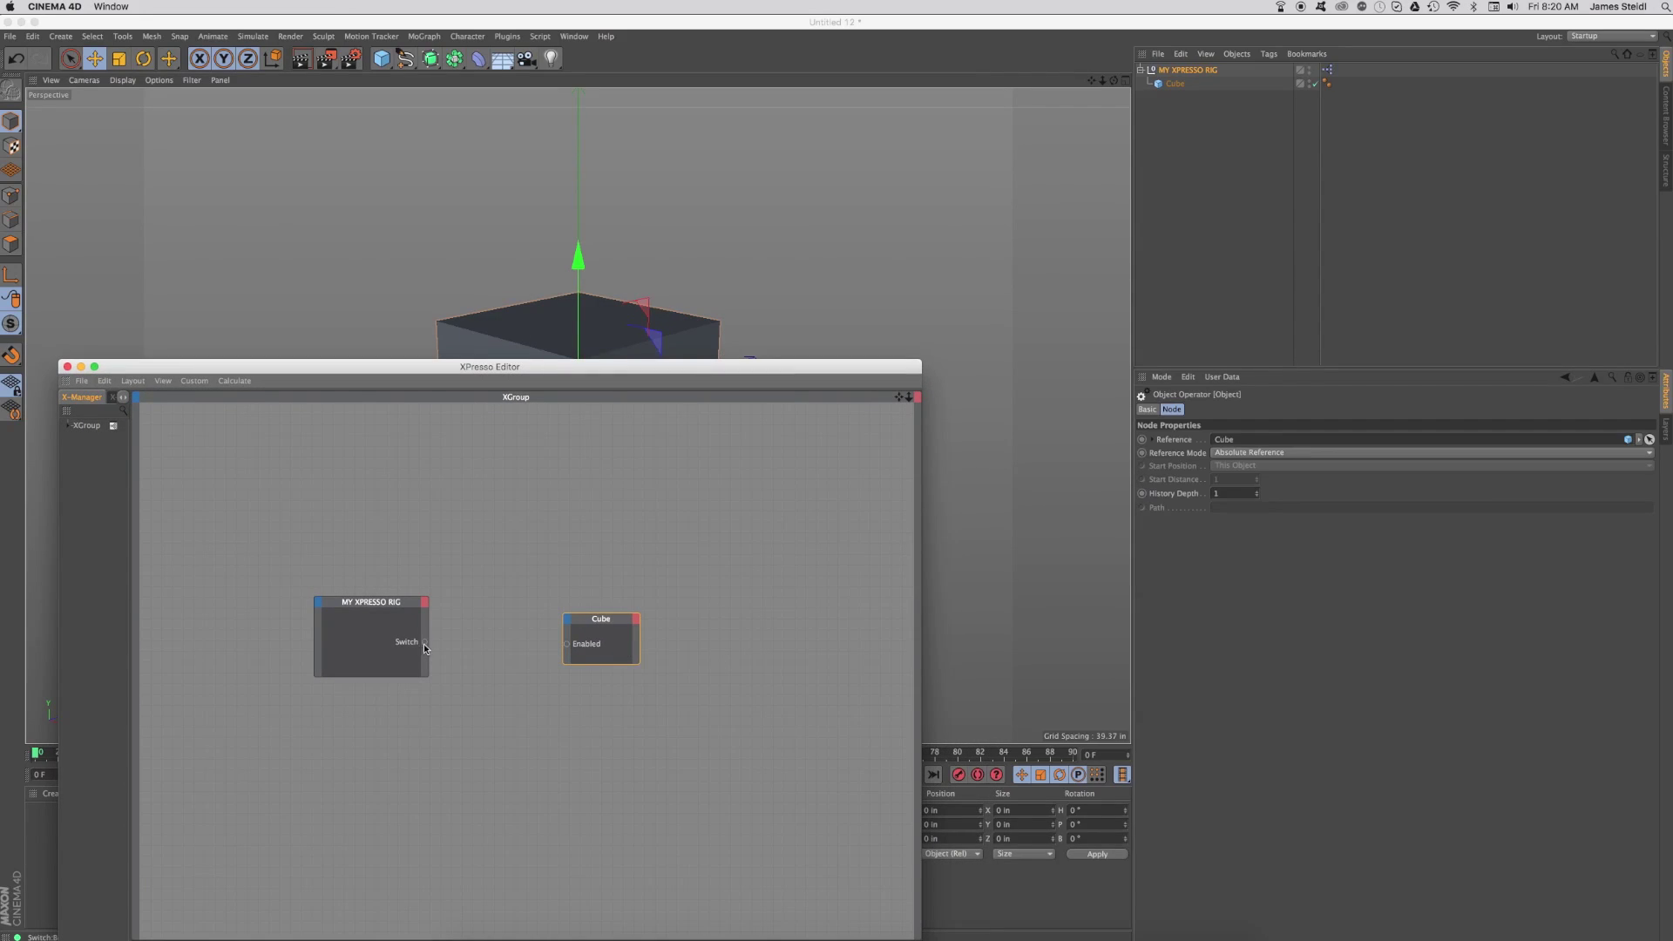
drag(567, 649, 568, 644)
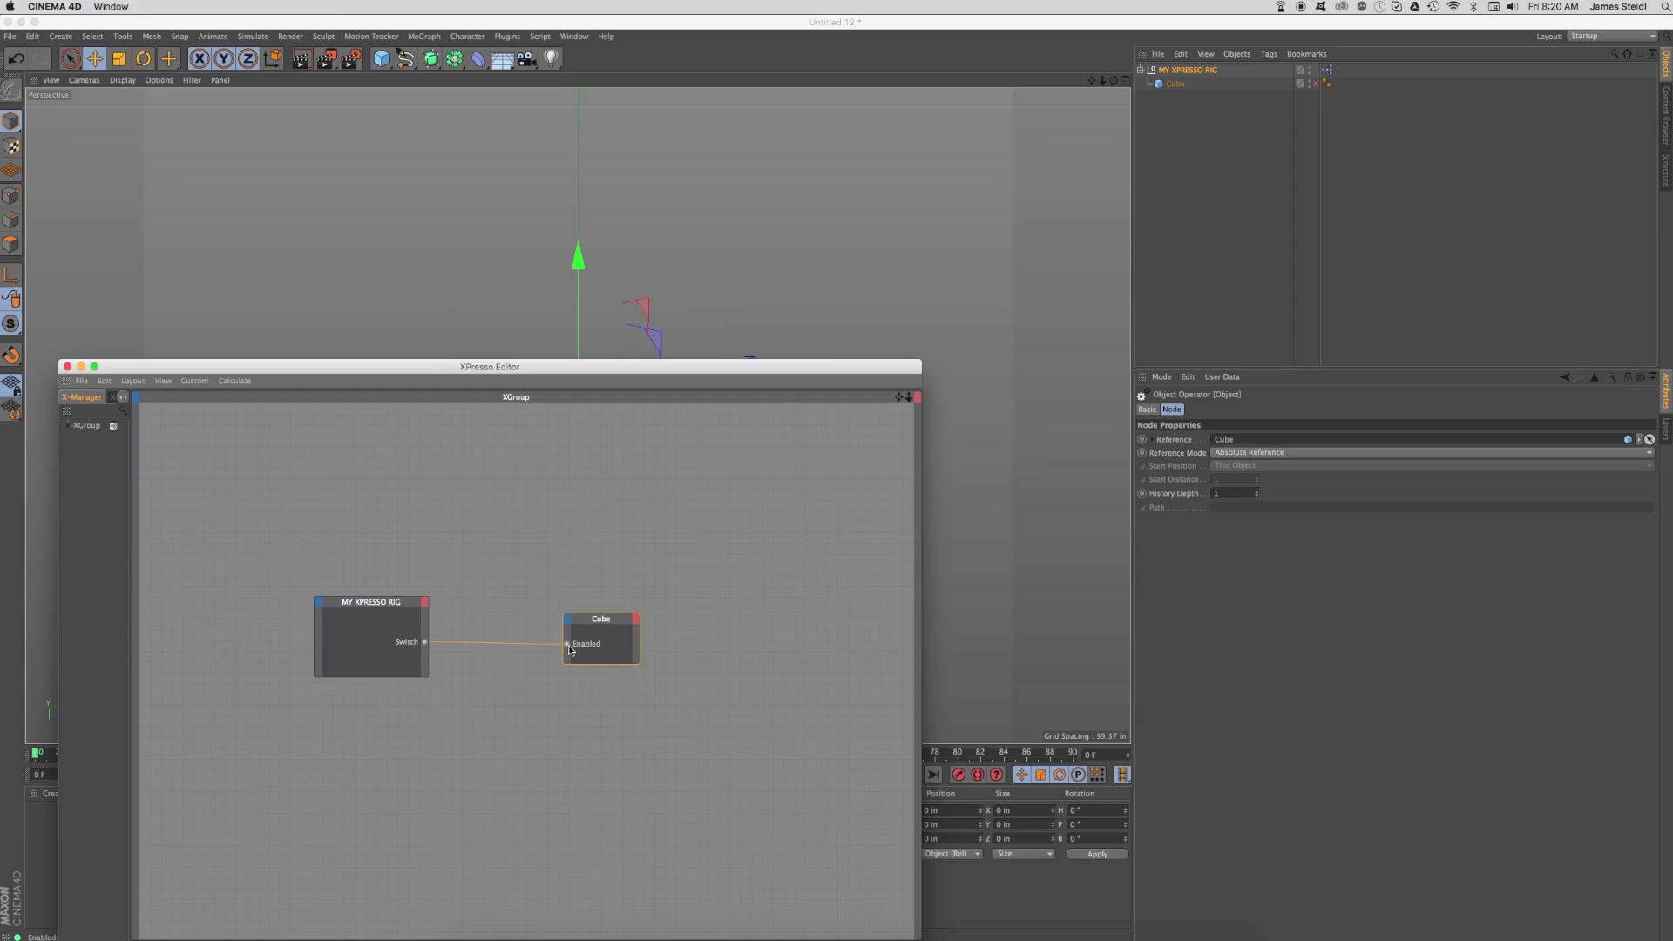
drag(874, 366, 913, 629)
click(1172, 72)
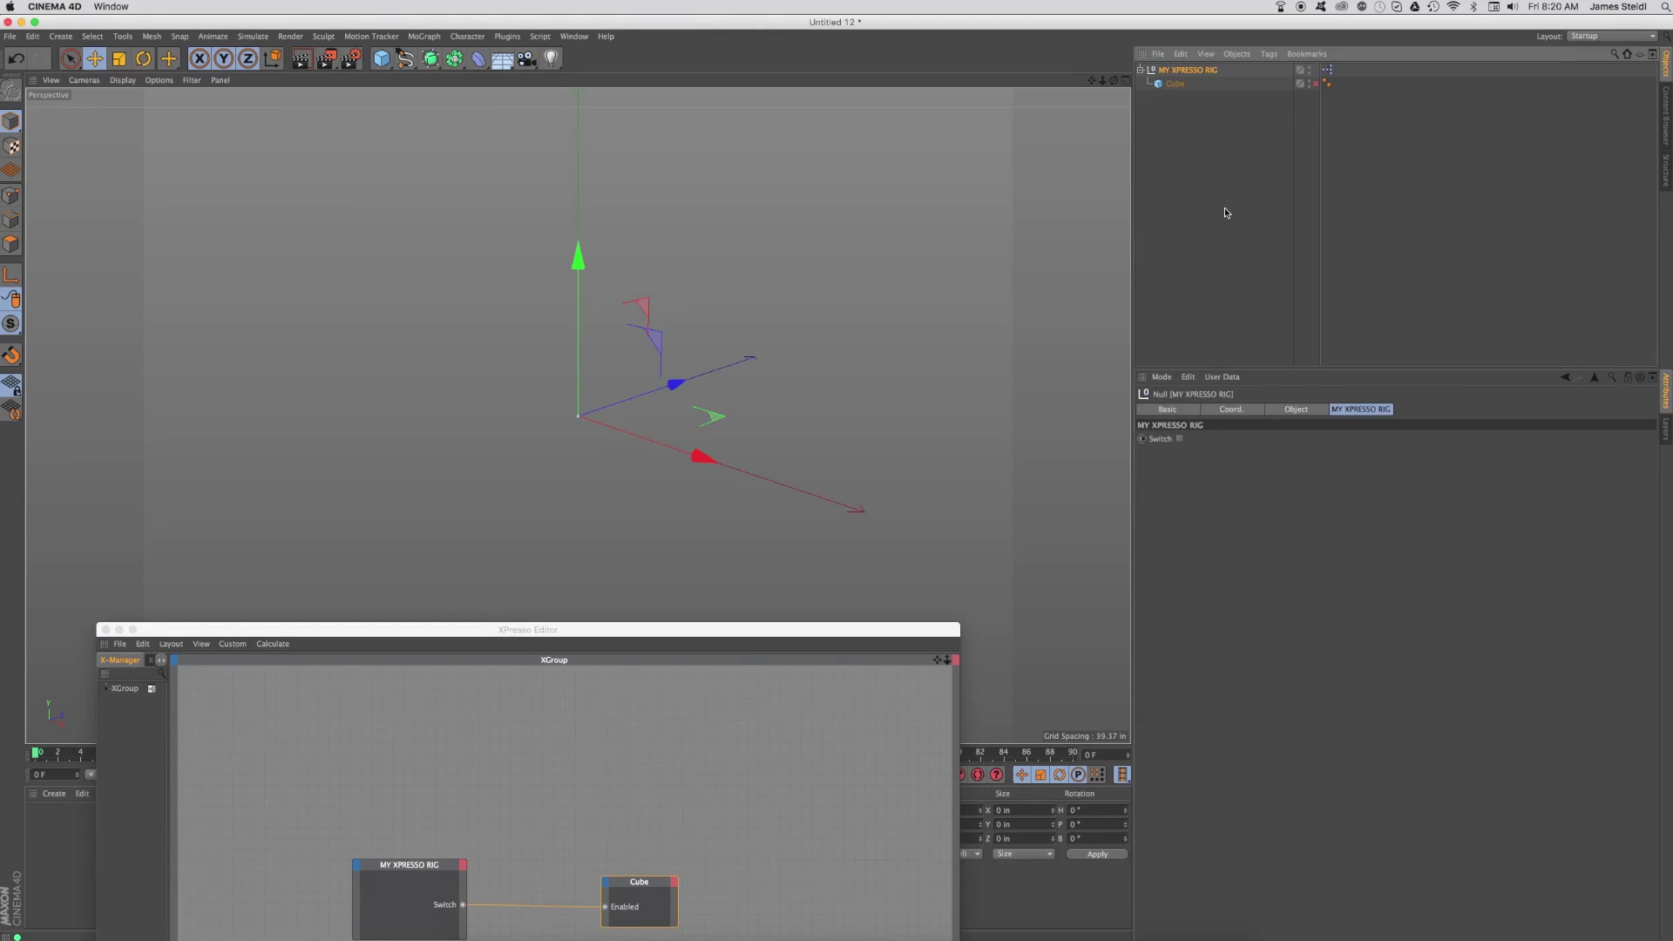
Step: Test the rig by toggling the Switch user data on and off several times, finishing with it off
click(1181, 440)
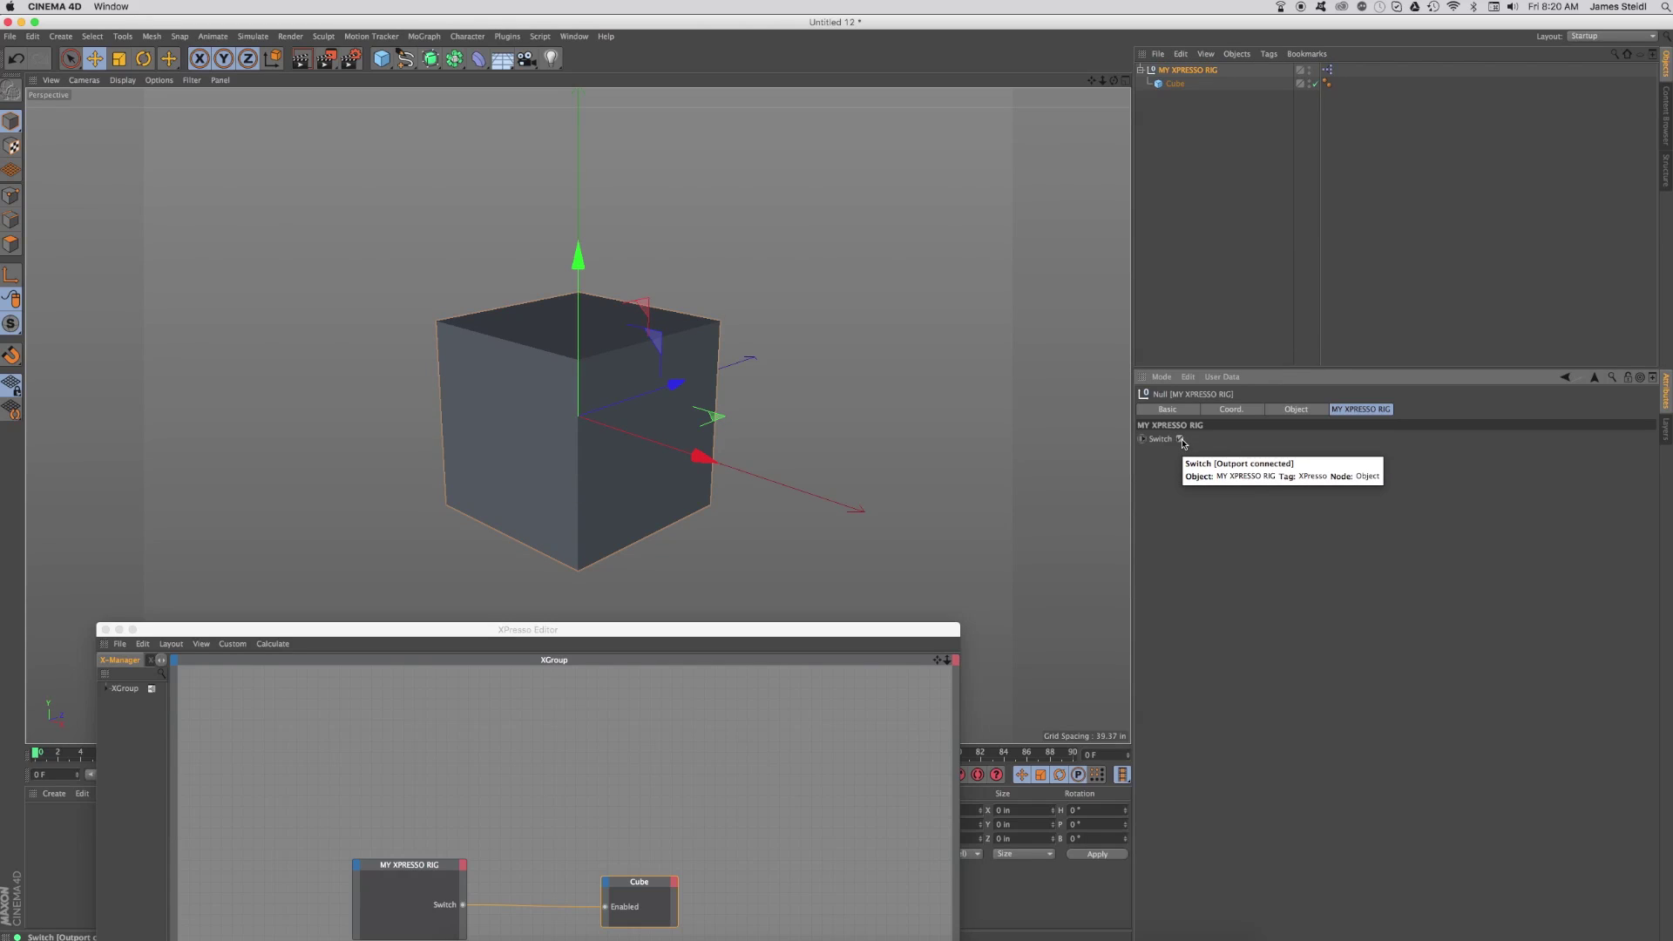
click(1180, 439)
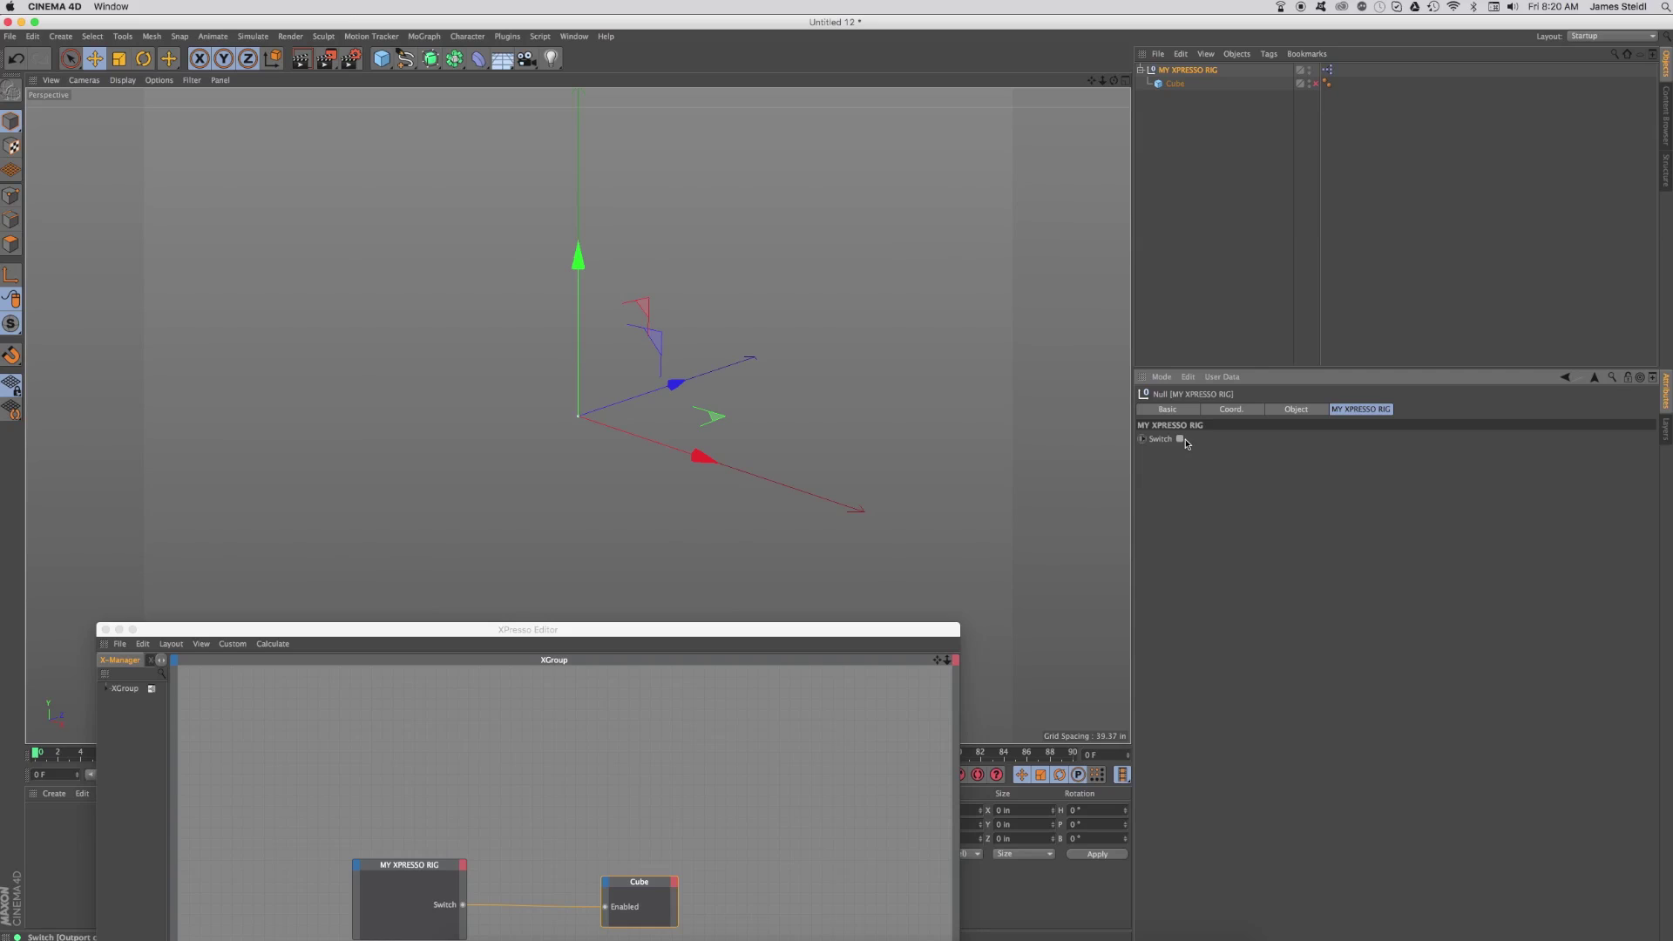
click(1180, 439)
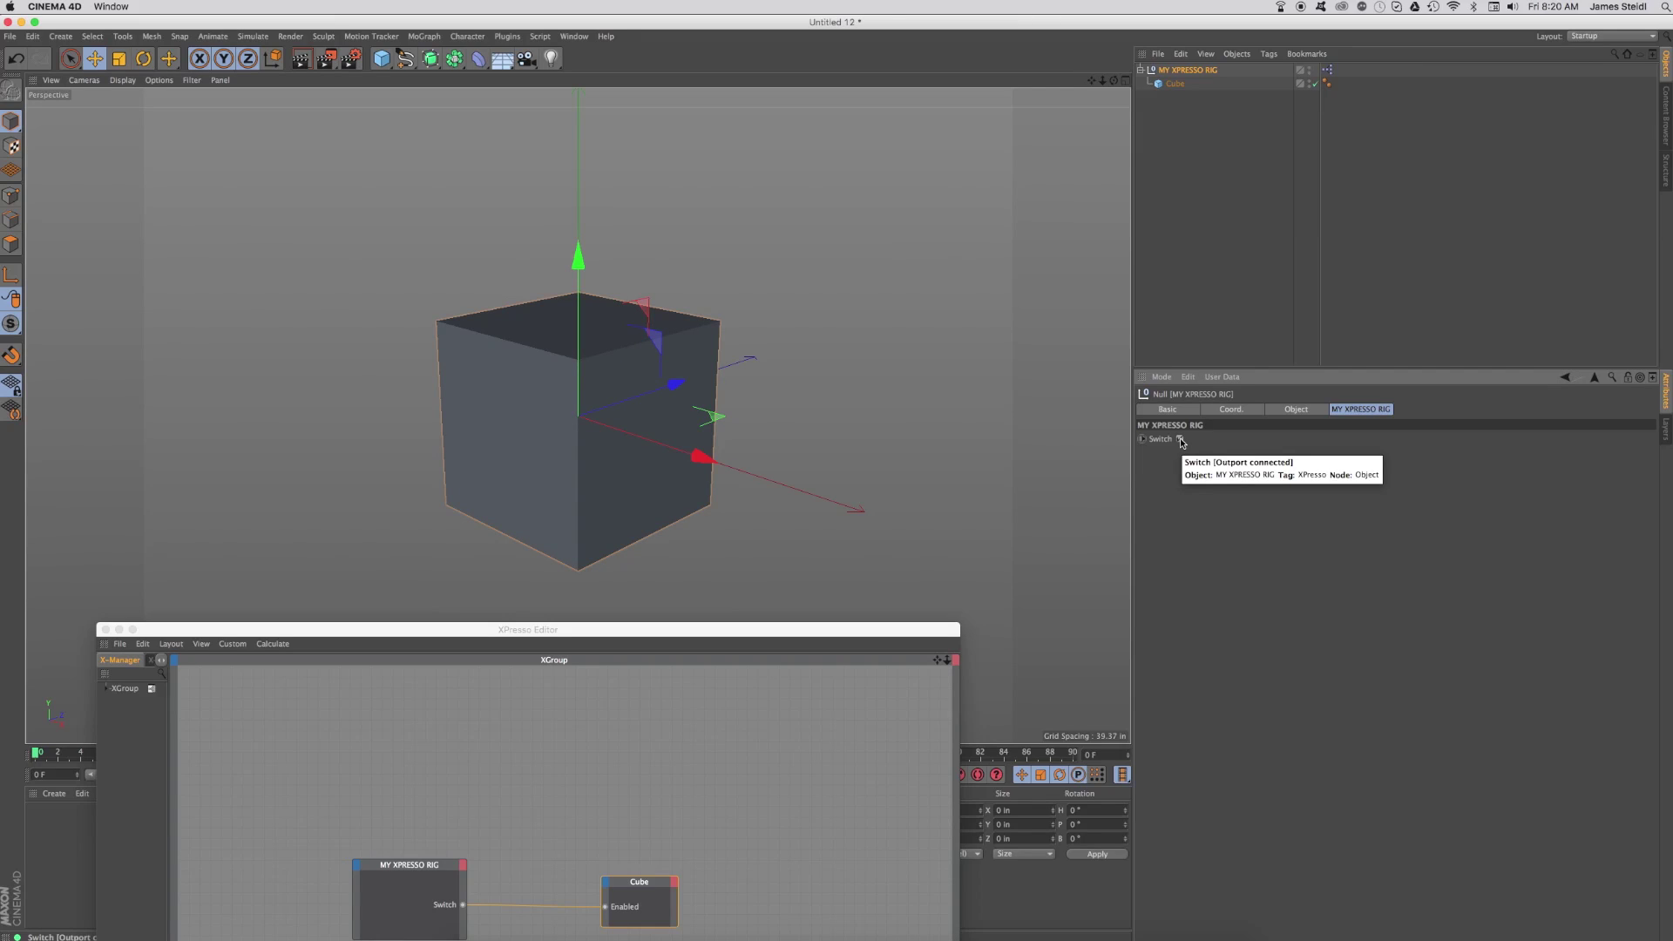
click(1180, 440)
click(1180, 439)
click(1180, 439)
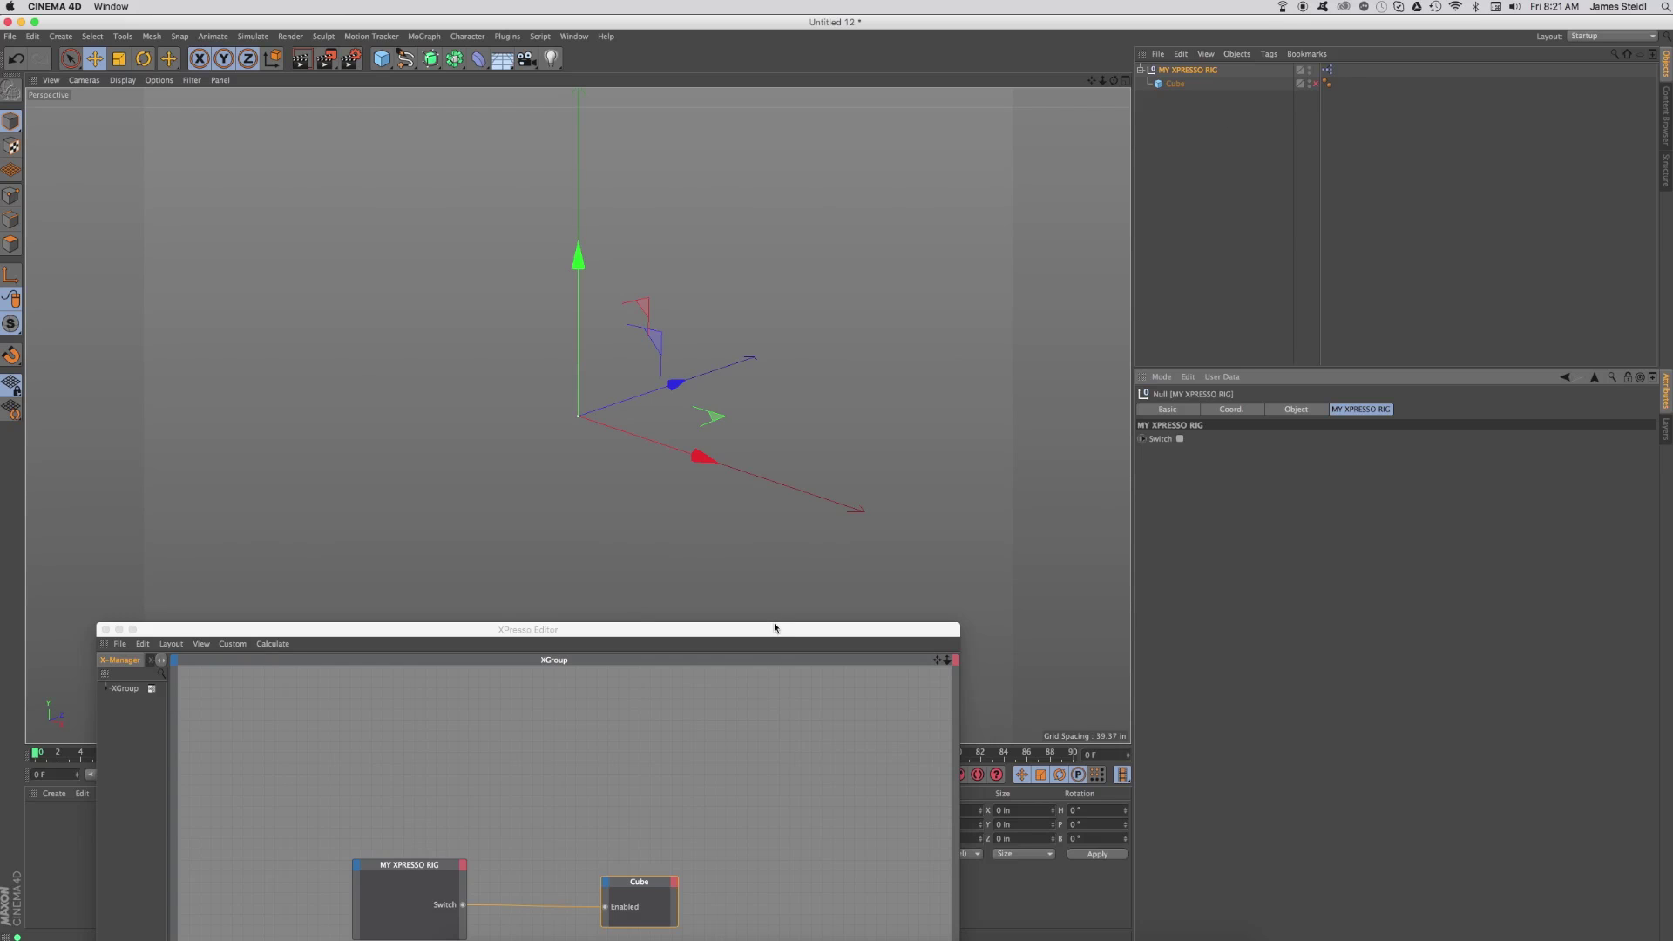
Step: Shrink the XPresso Editor window around the two connected nodes and place it over the middle of the viewport
drag(773, 622, 799, 132)
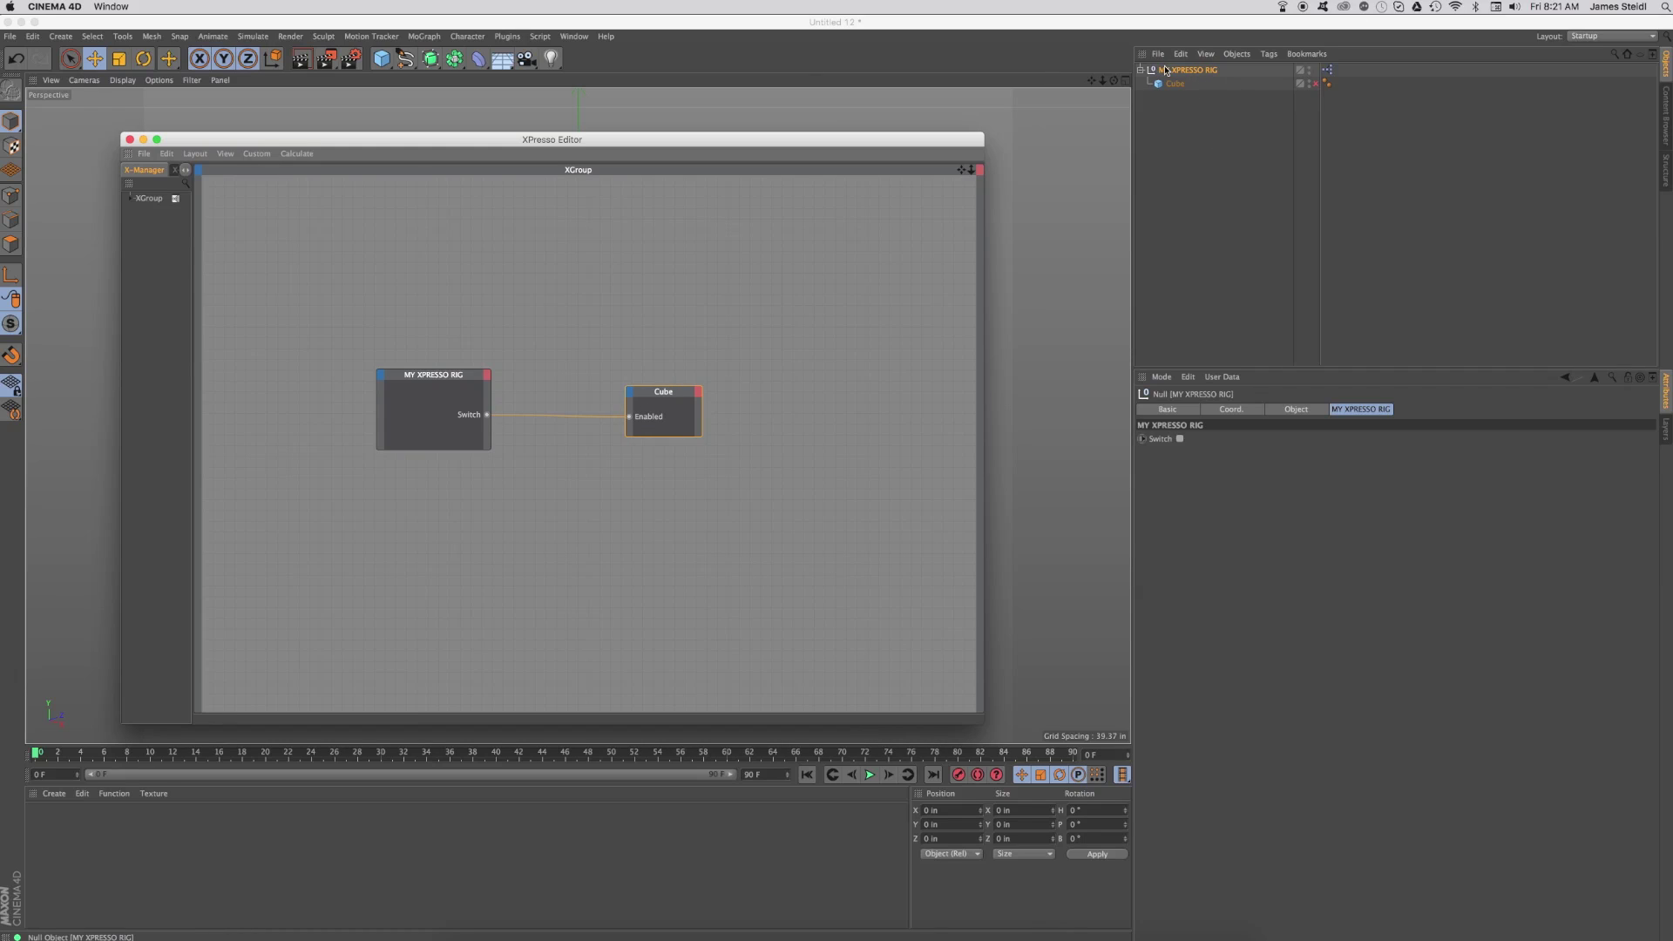
drag(982, 722, 677, 565)
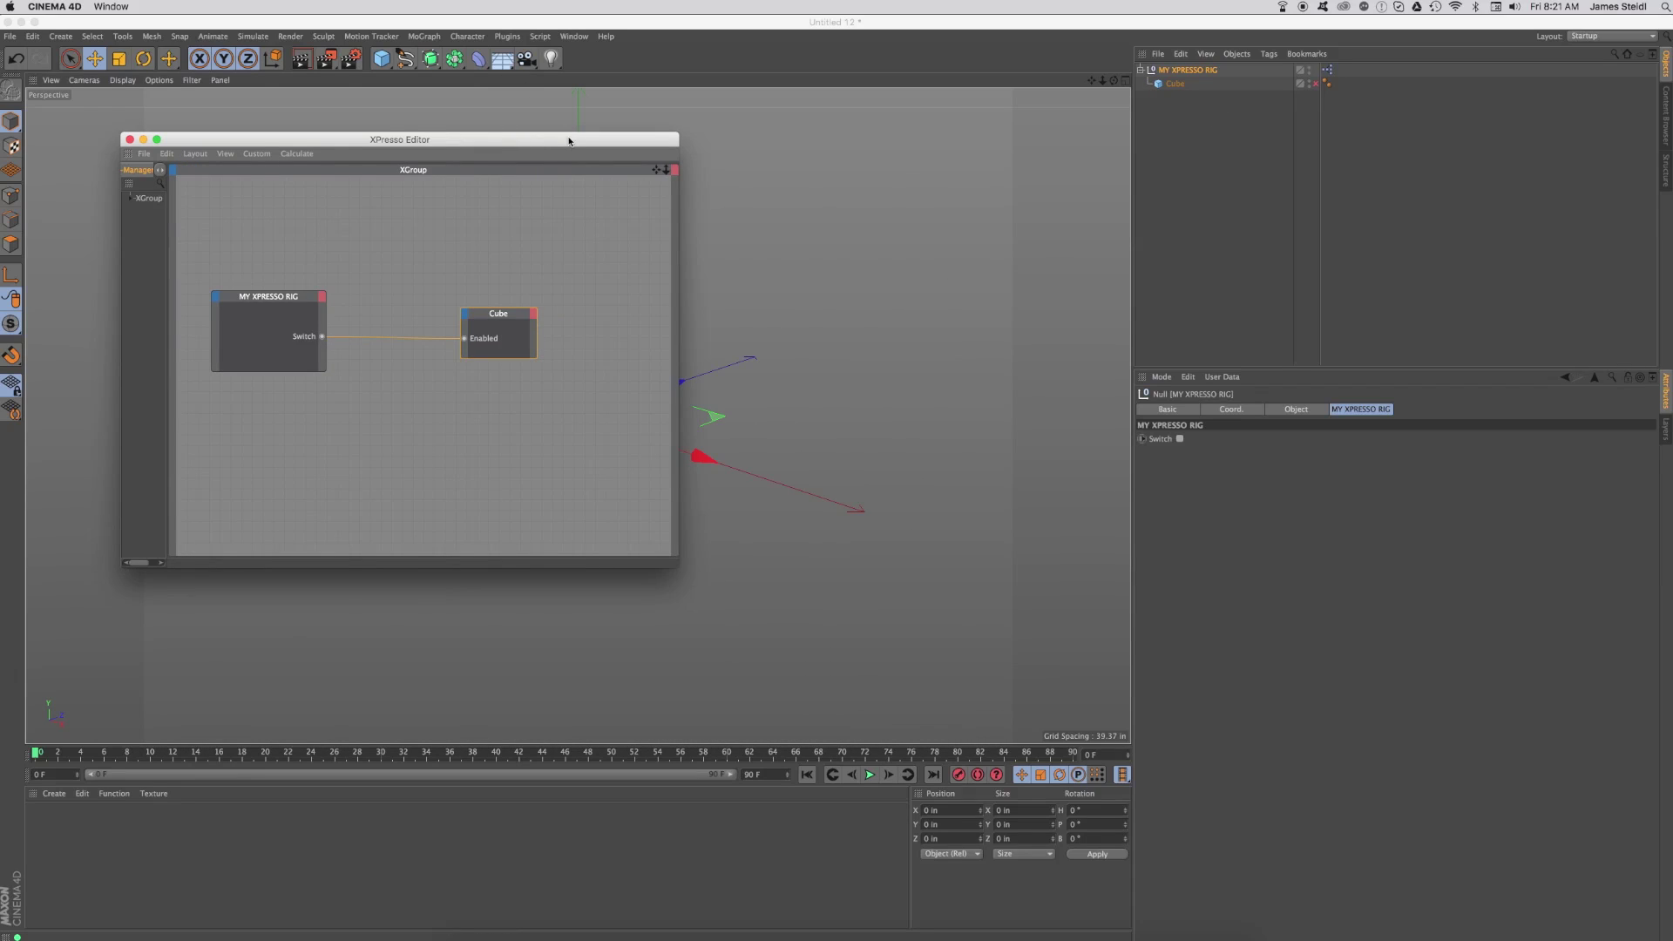
drag(569, 141, 746, 221)
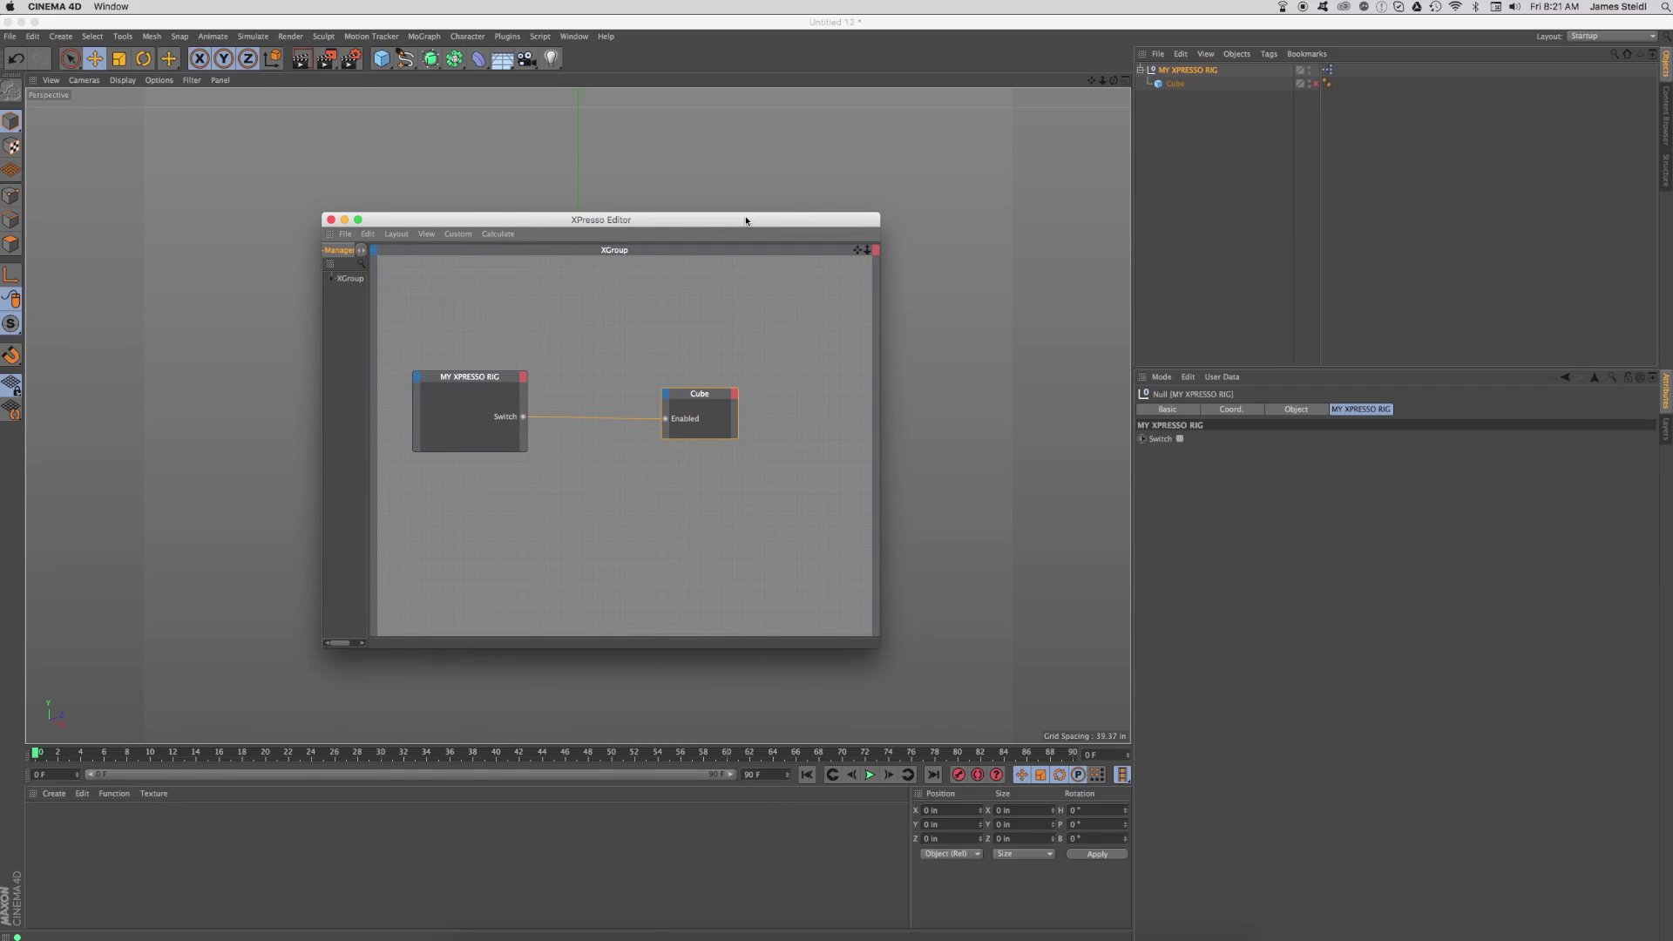